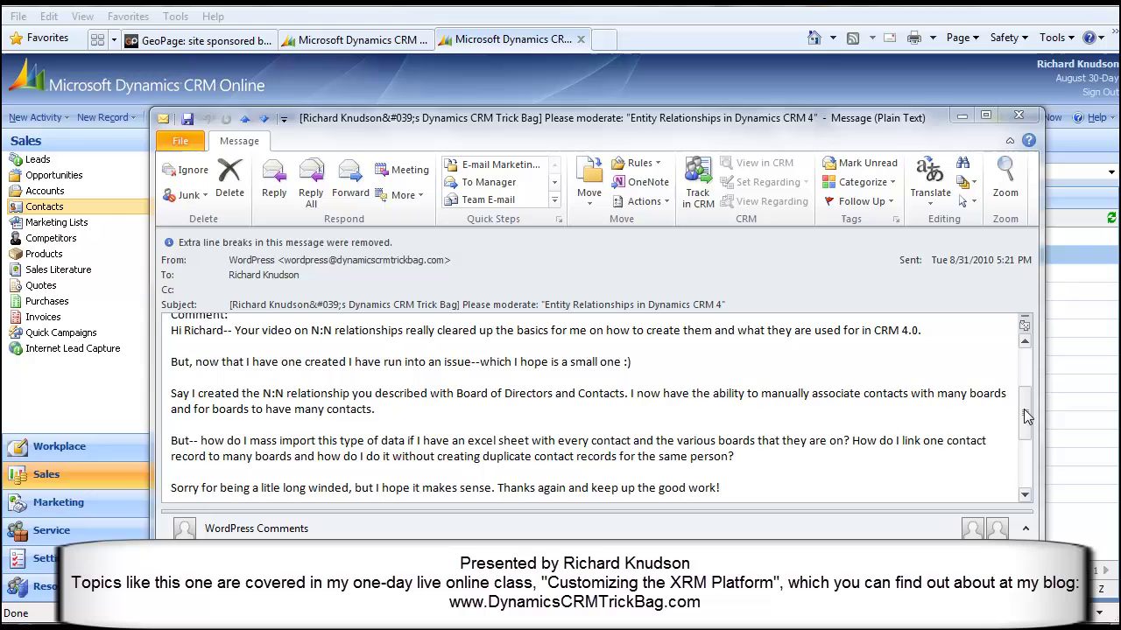
Highlight the email passages about the N:N relationship and duplicate contact records.
drag(1026, 417, 1026, 418)
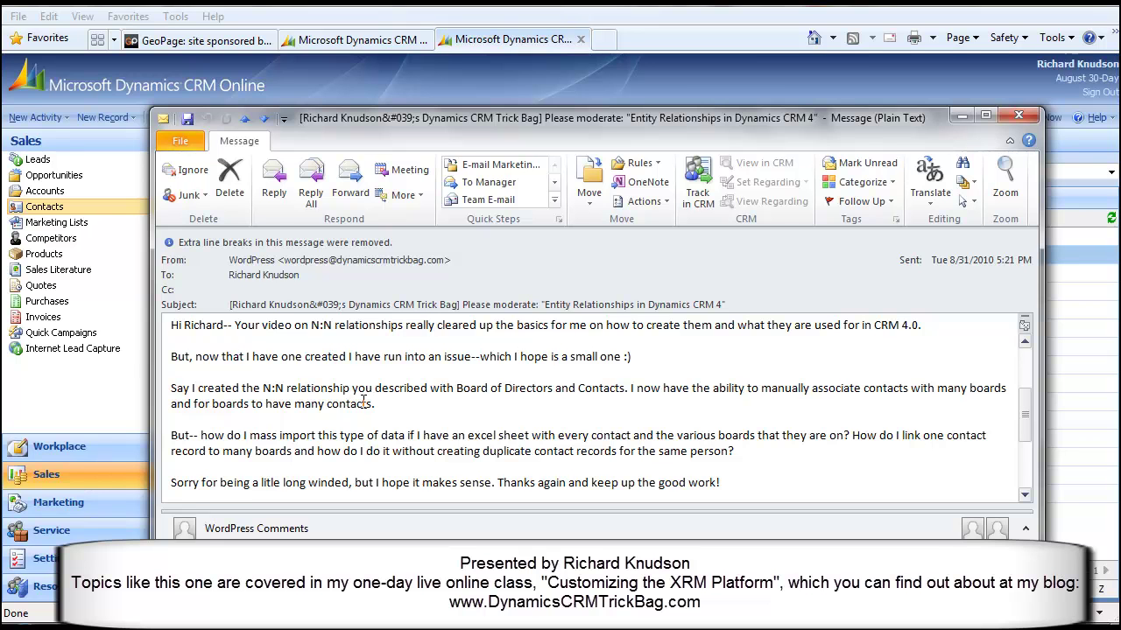
drag(376, 404, 160, 400)
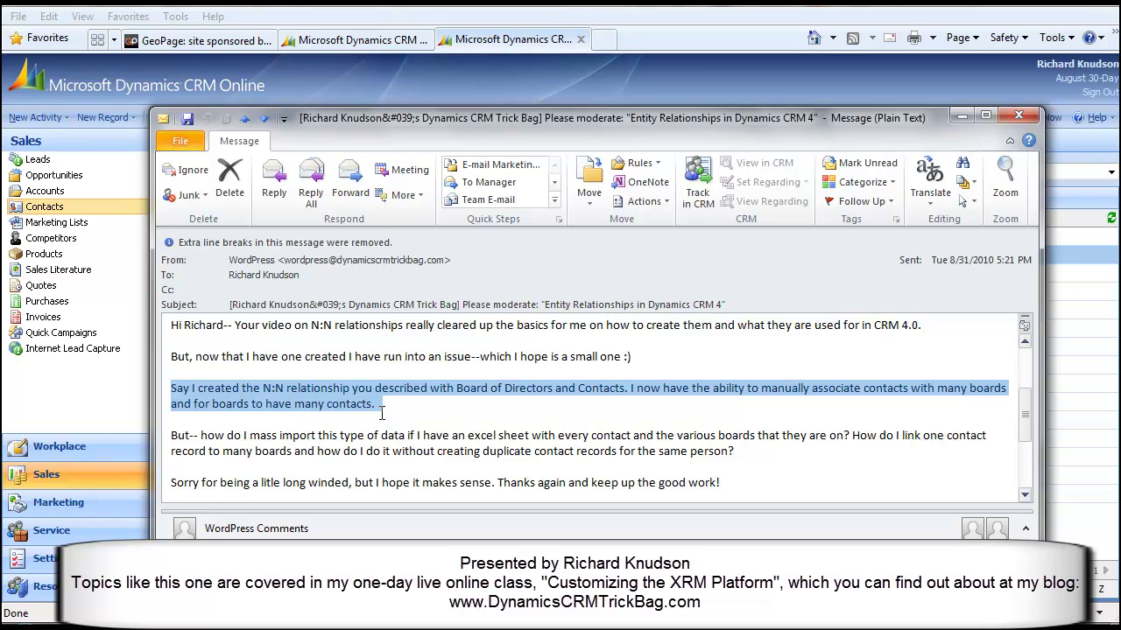
drag(746, 454, 173, 445)
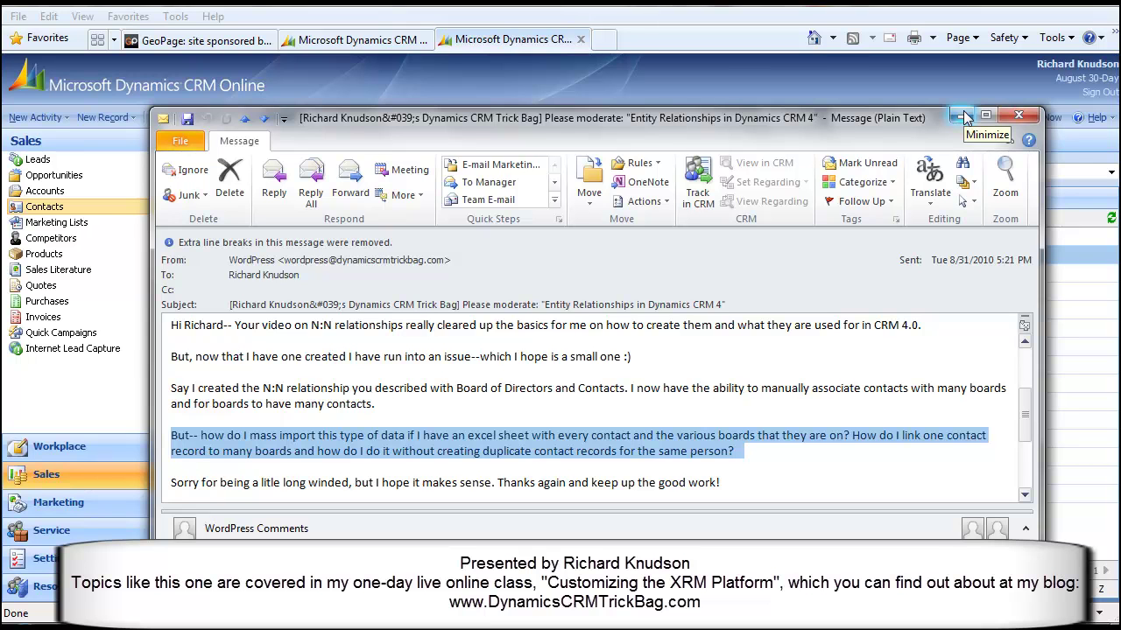
click(740, 453)
drag(740, 453, 172, 442)
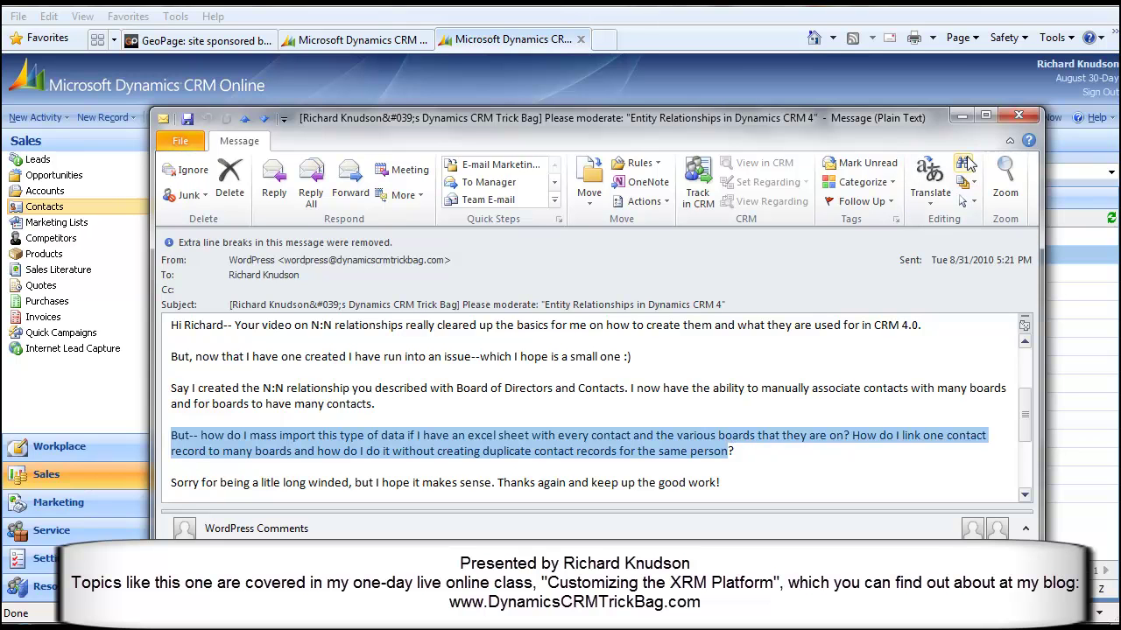
Link the existing Dynamics CRM Workflows event to the first sample contact's Events.
click(962, 117)
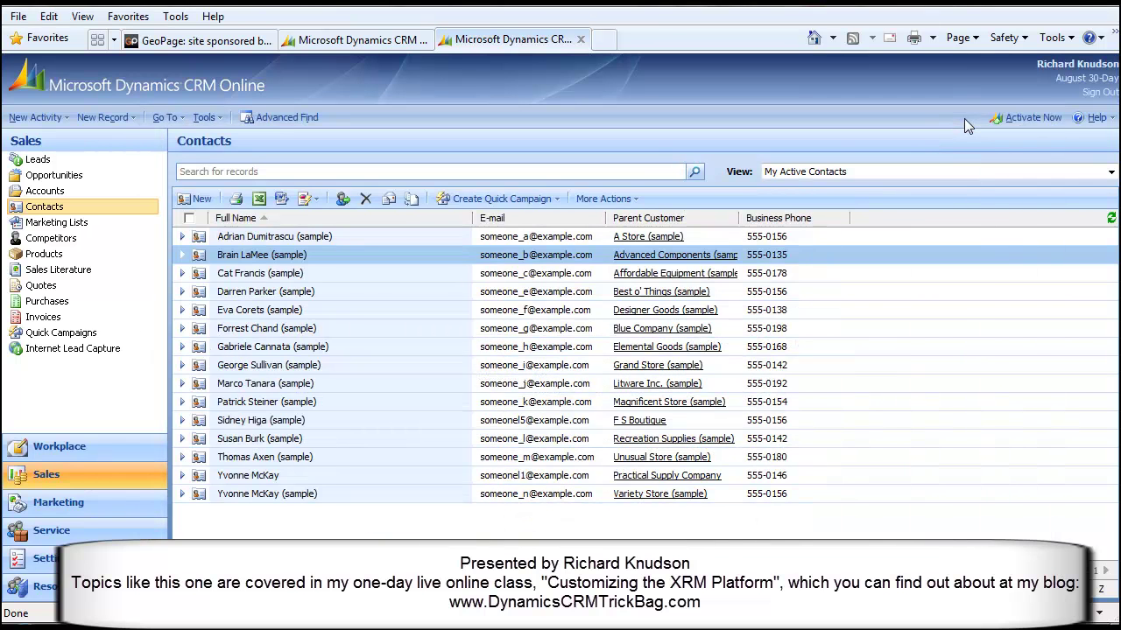
double_click(236, 245)
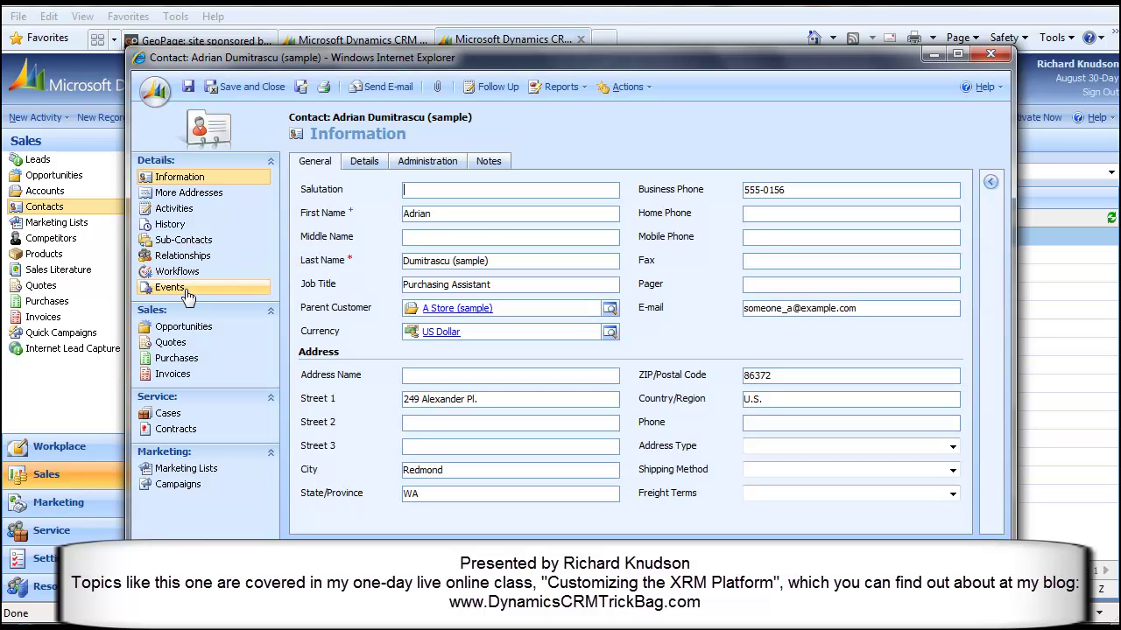
click(187, 292)
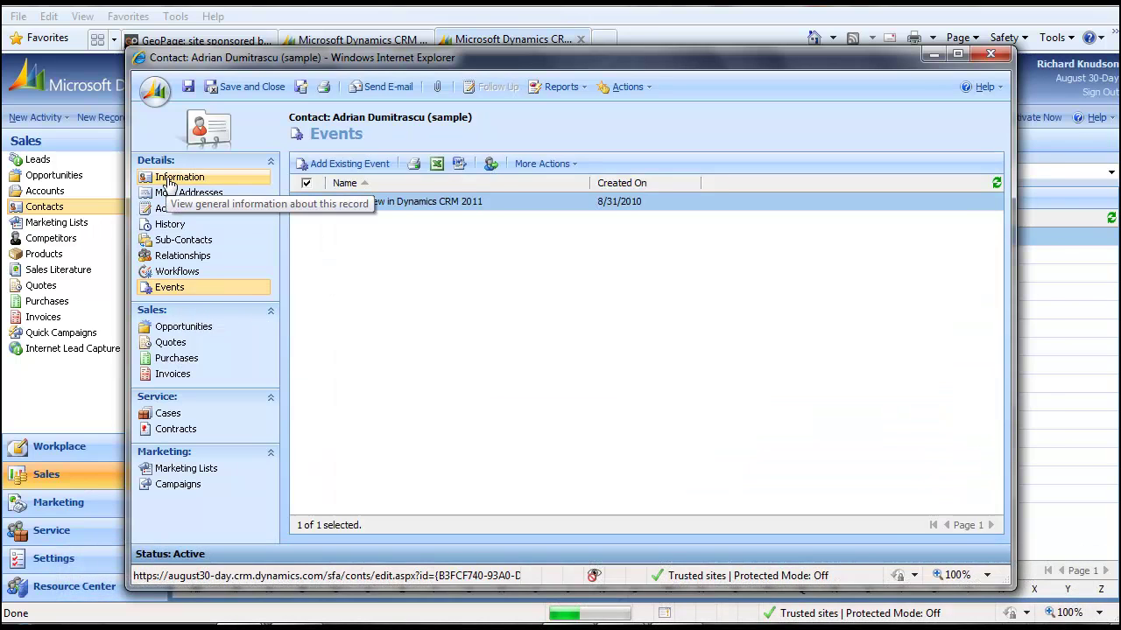
click(354, 170)
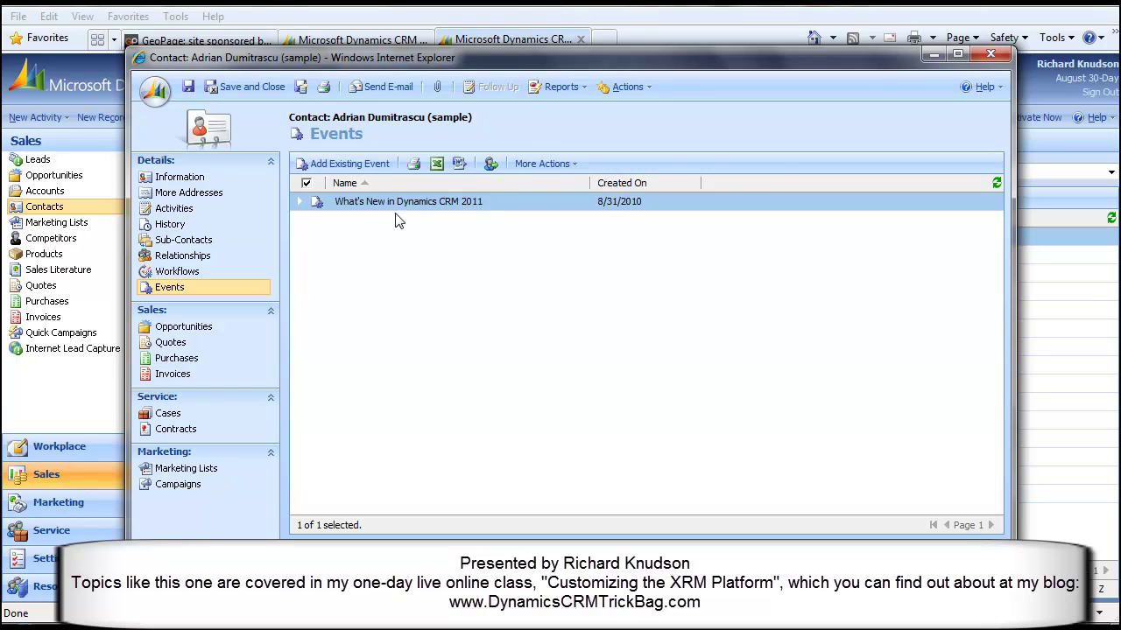
click(520, 50)
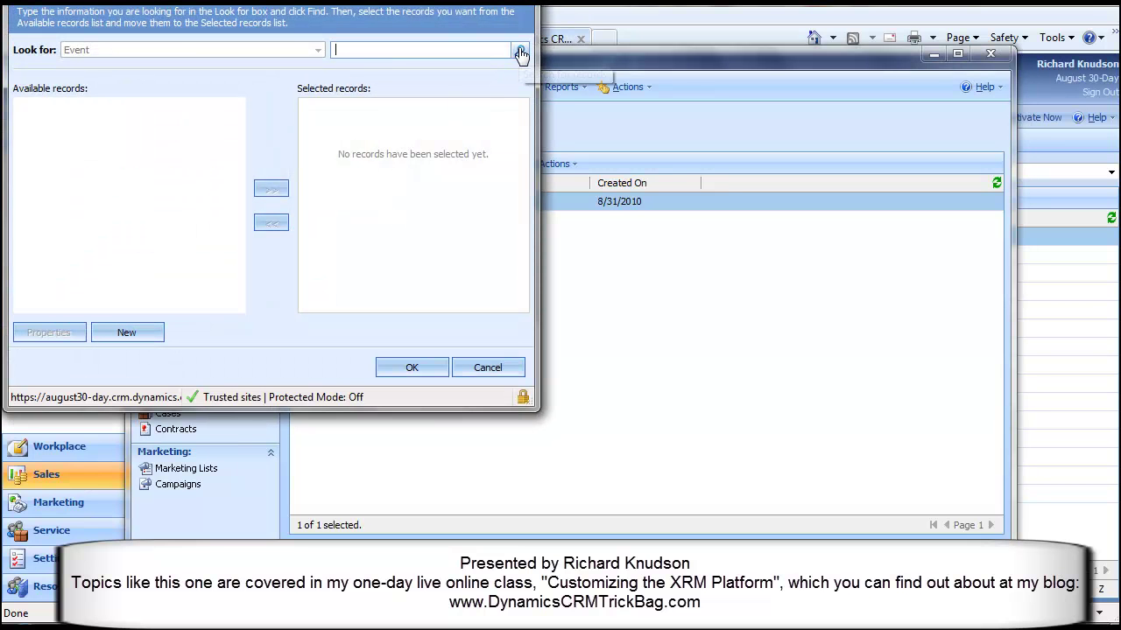
double_click(122, 125)
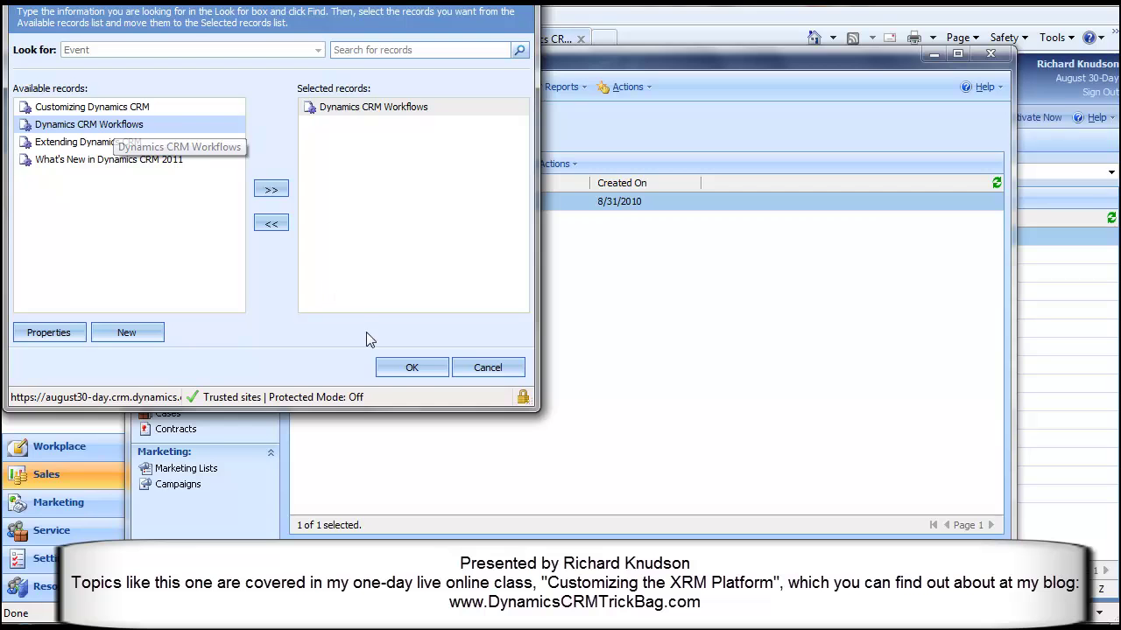
click(410, 367)
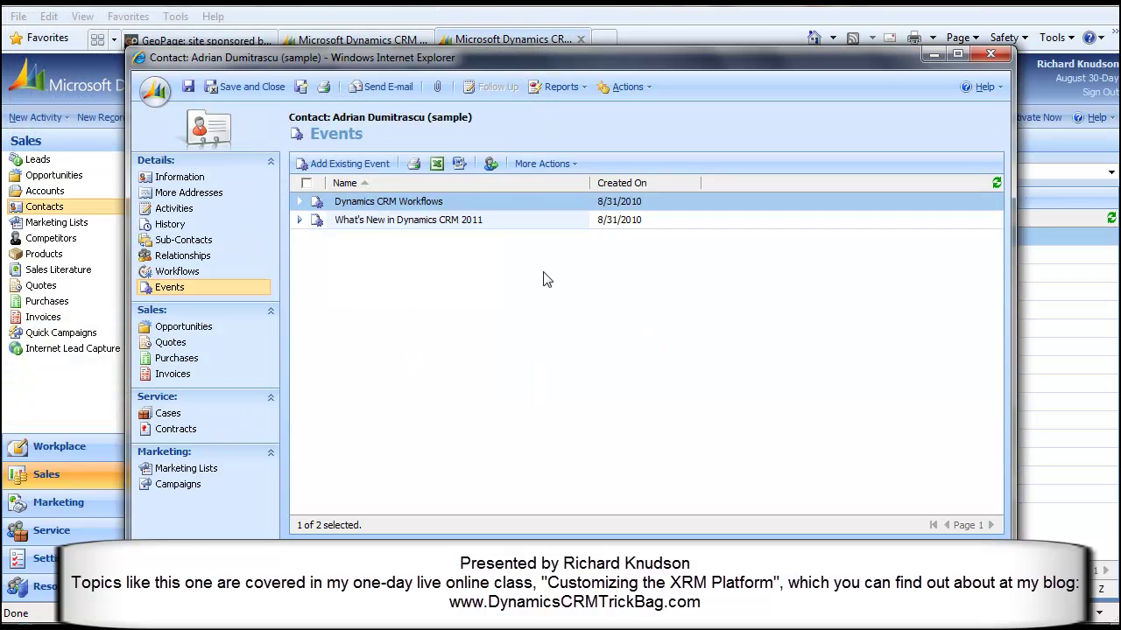
click(523, 225)
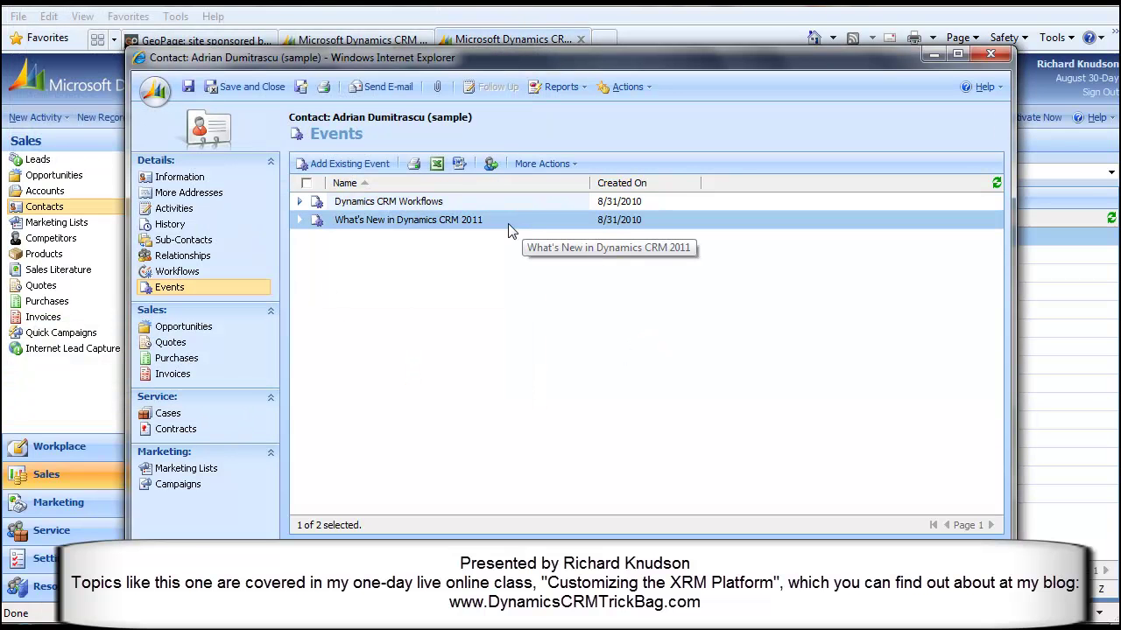
Review the What's New in Dynamics CRM 2011 event's linked contacts, then save and close it.
double_click(511, 229)
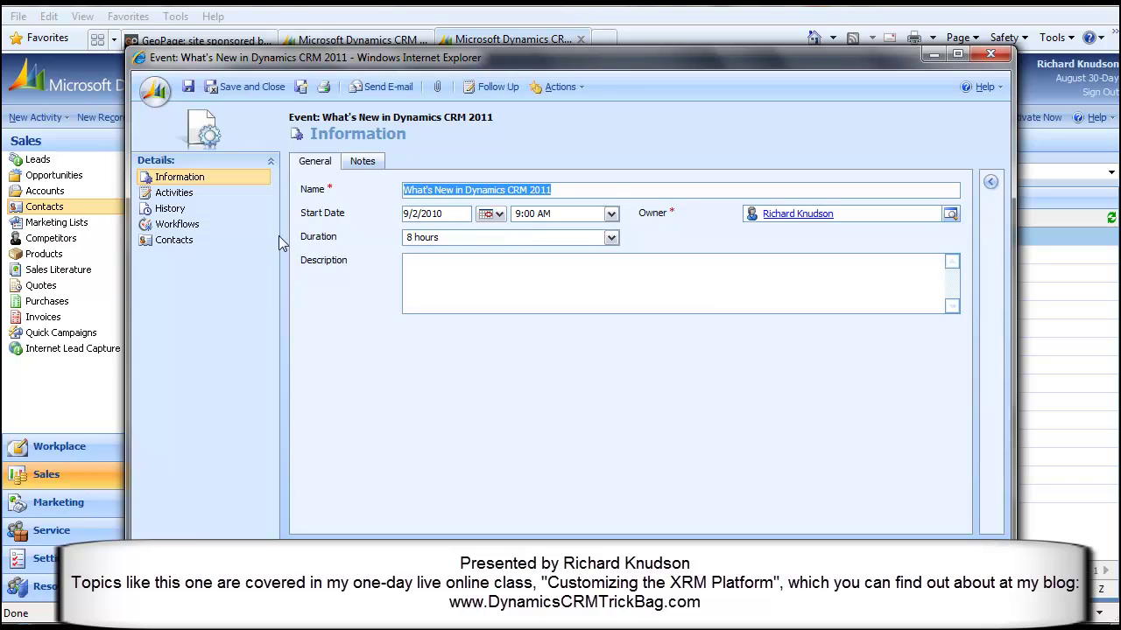
click(203, 246)
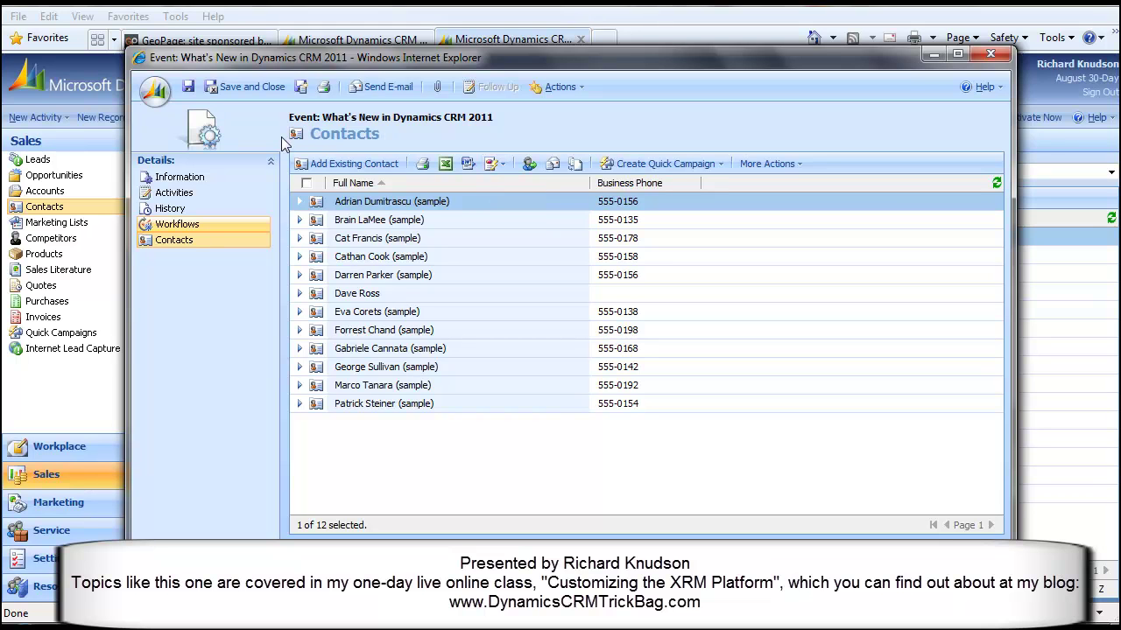
click(193, 178)
click(173, 240)
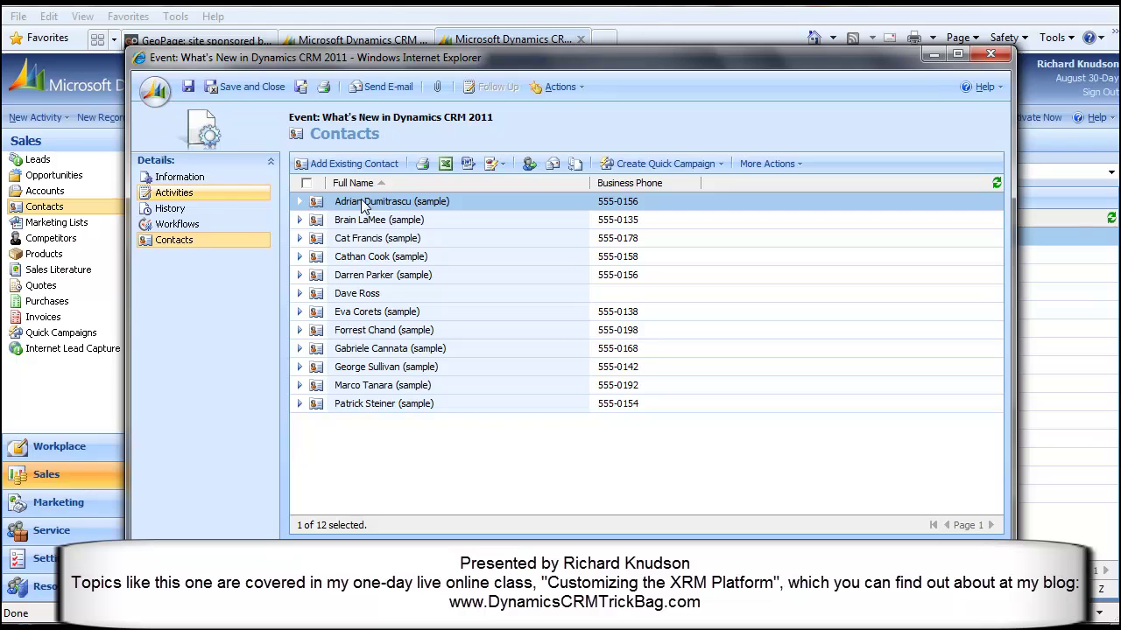
double_click(418, 208)
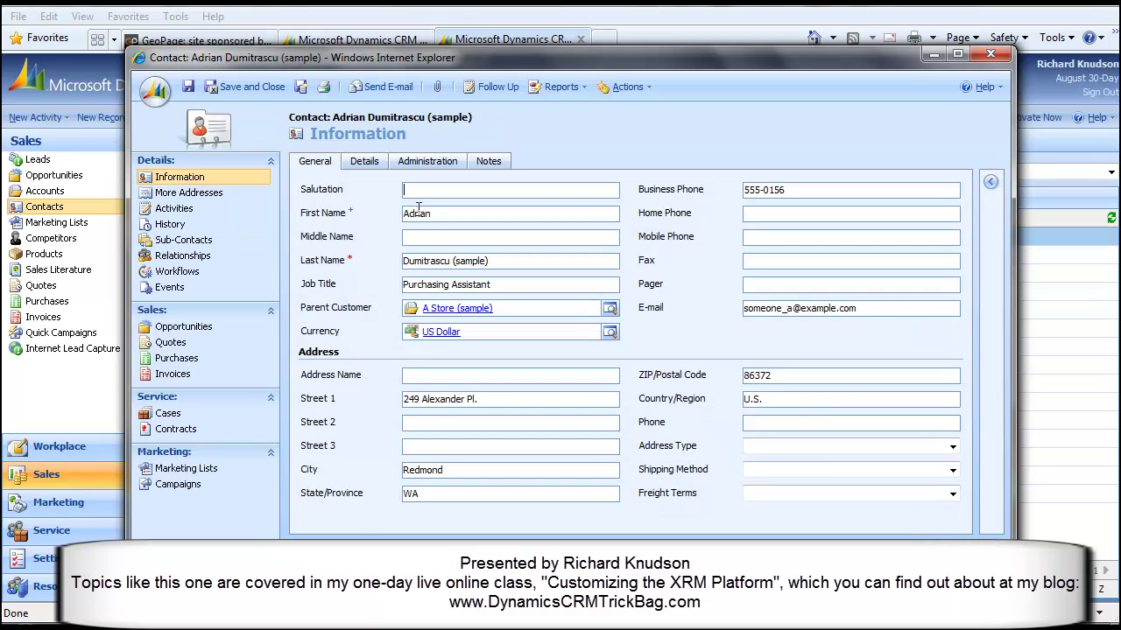
click(991, 55)
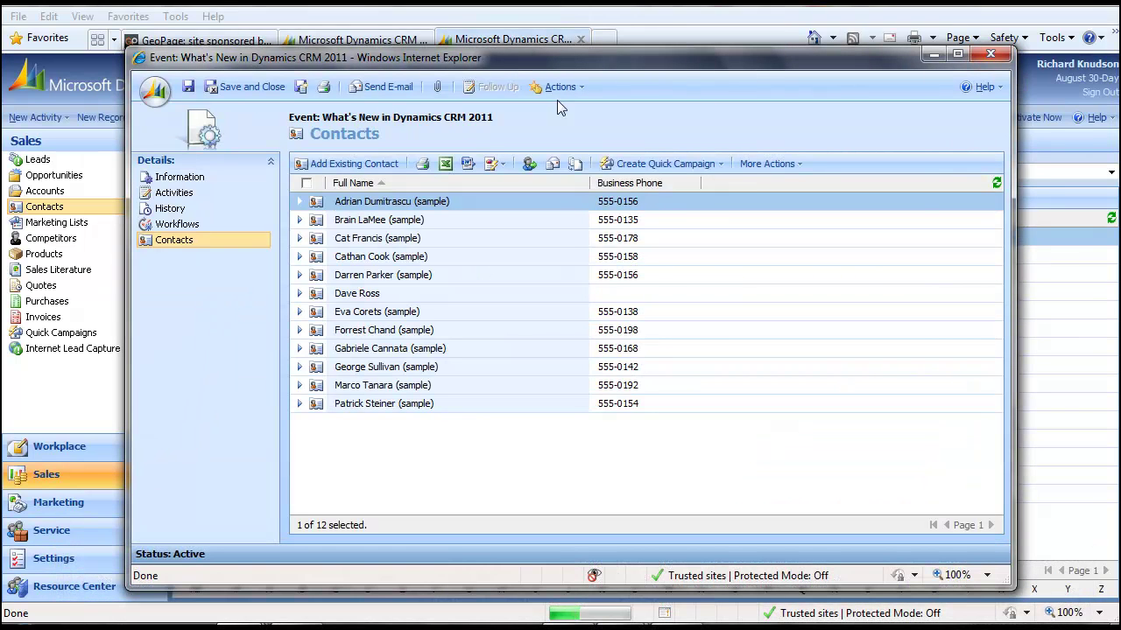
click(240, 84)
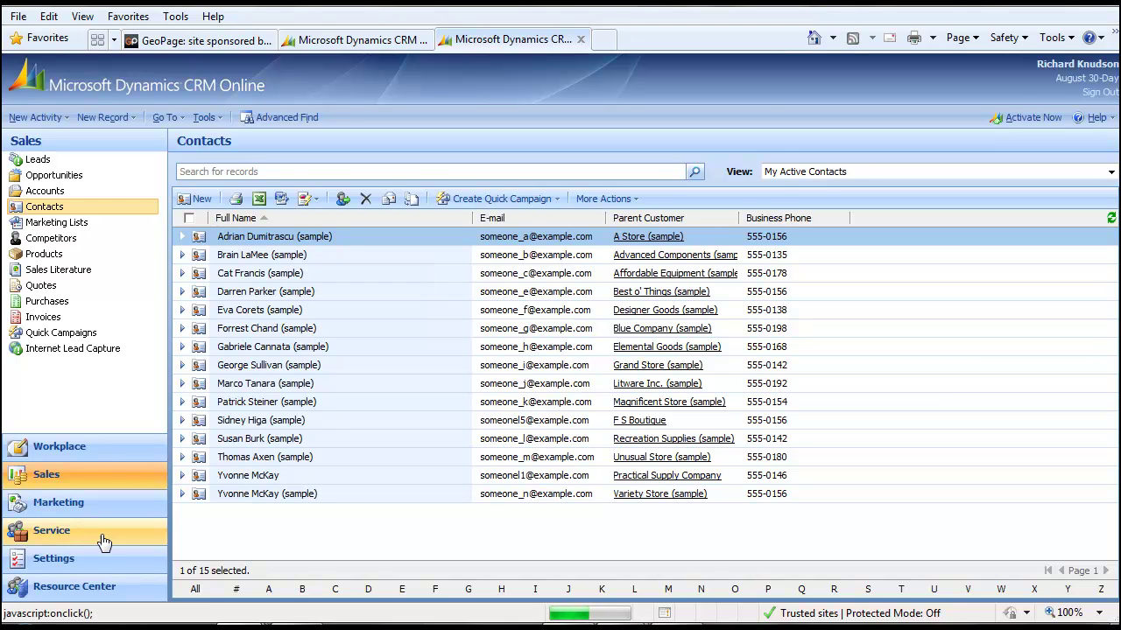
Go to Settings > Customization > Customize Entities and select the Registration entity.
click(81, 570)
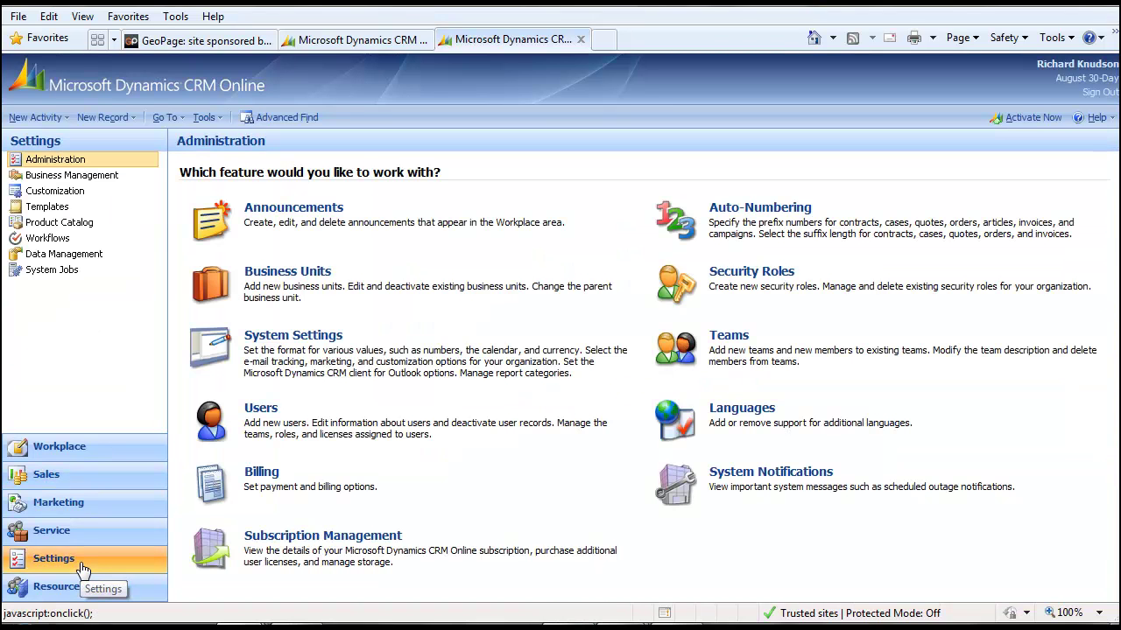
click(65, 196)
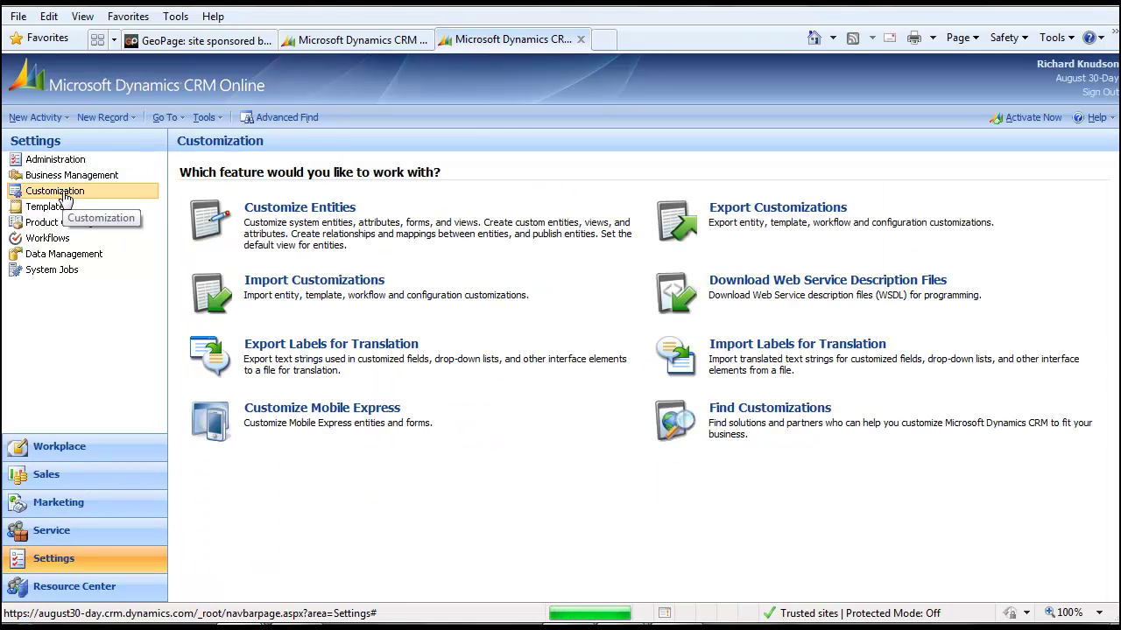
click(256, 208)
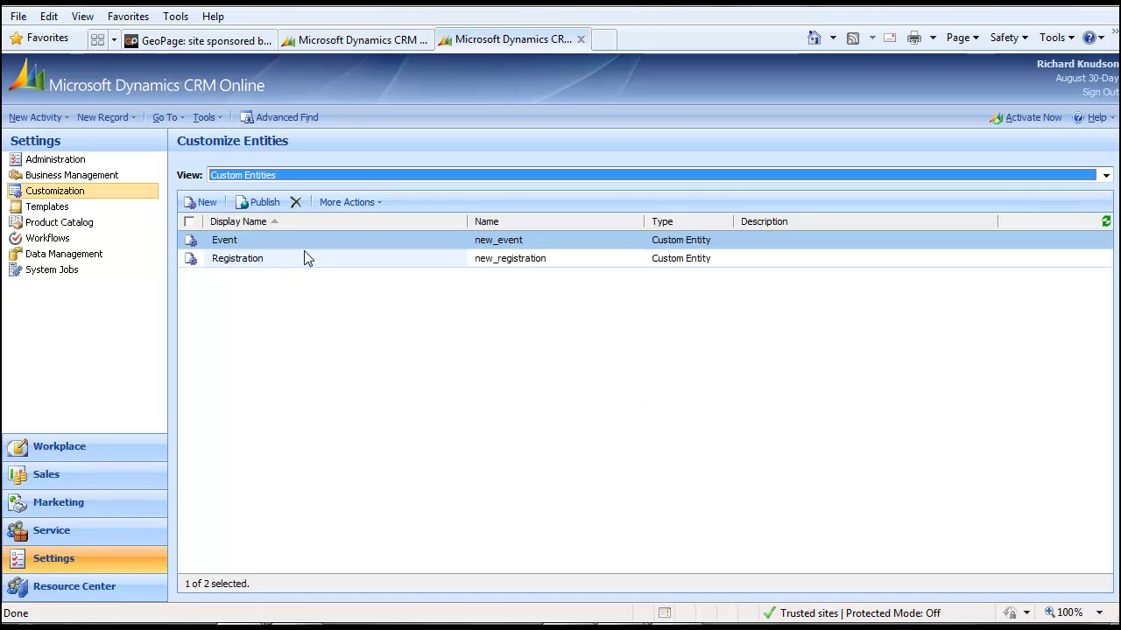
click(277, 261)
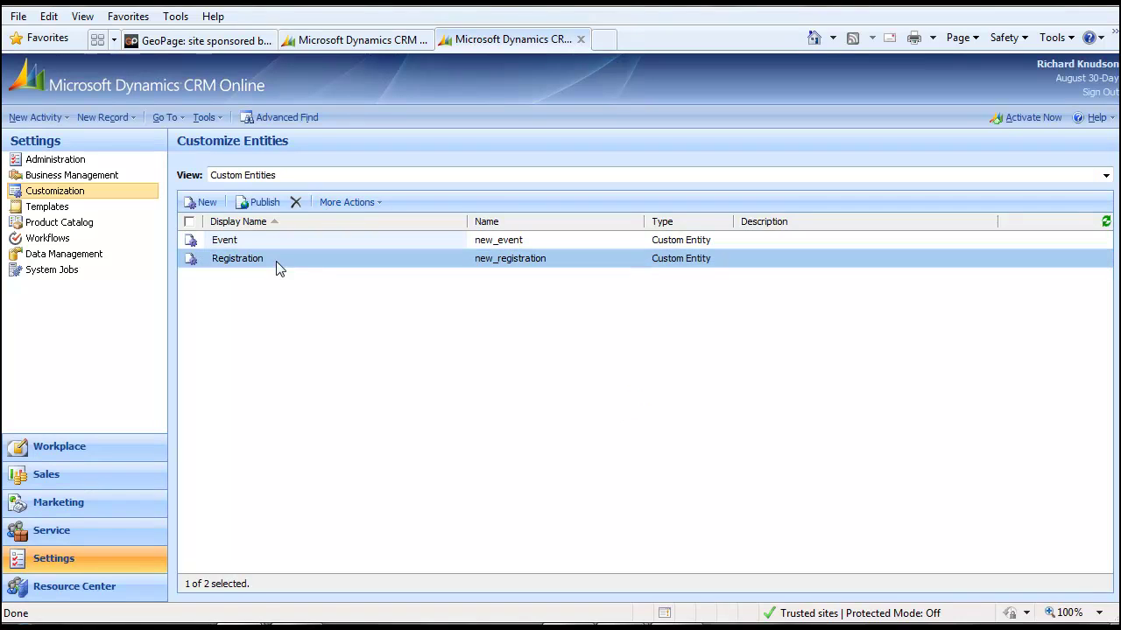
Give Registration an N:1 relationship to Contact with display name Attendee (new_AttendeeId).
double_click(346, 267)
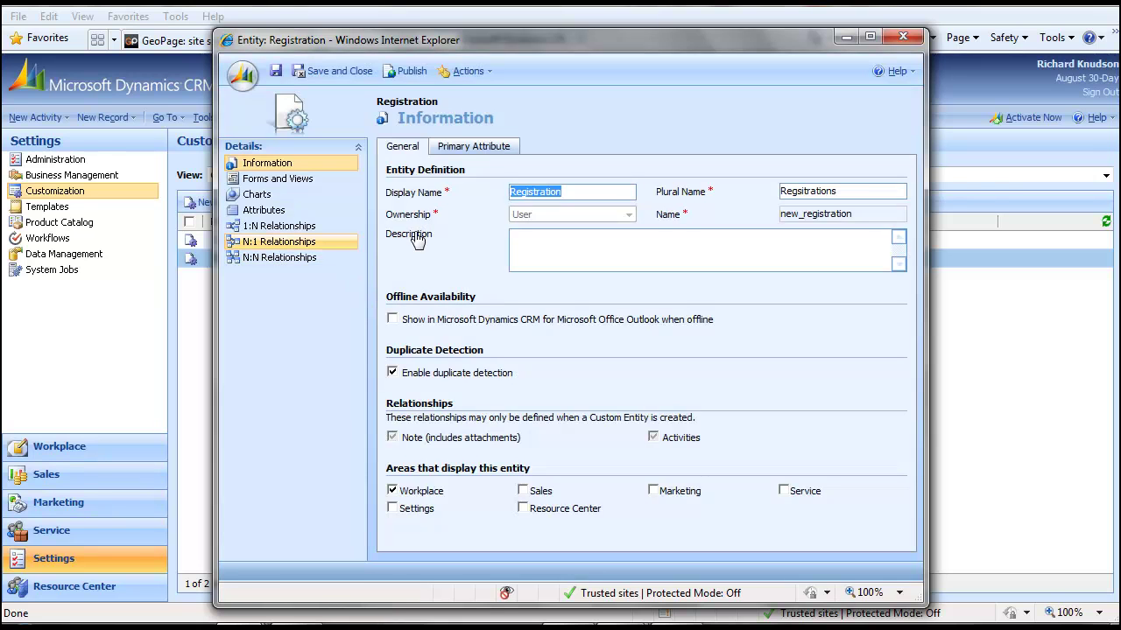
click(280, 246)
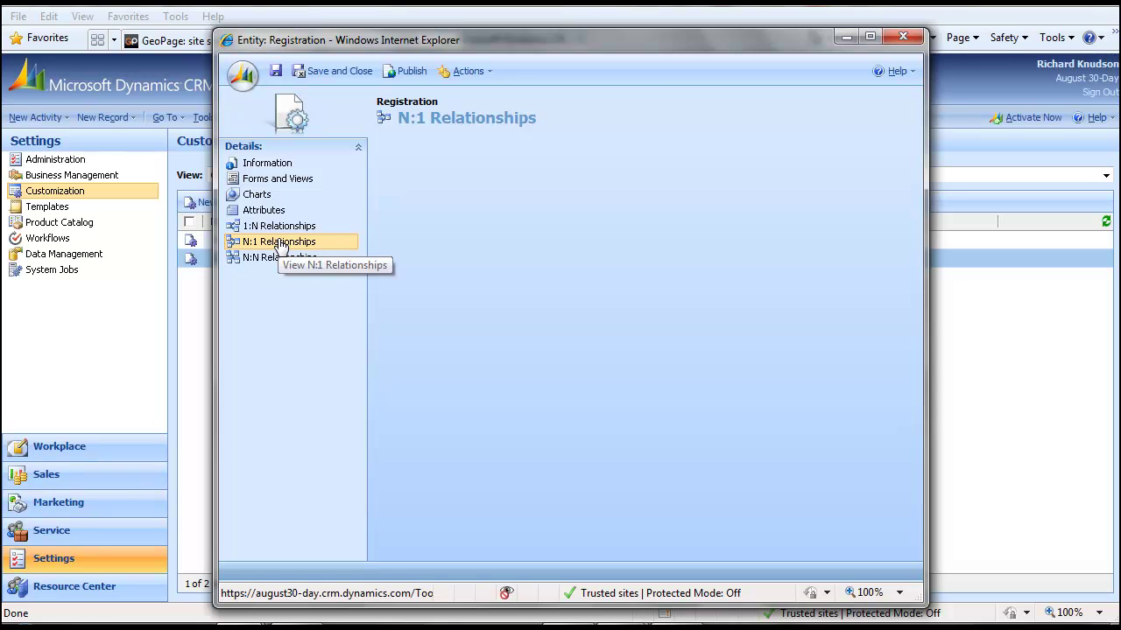
click(437, 179)
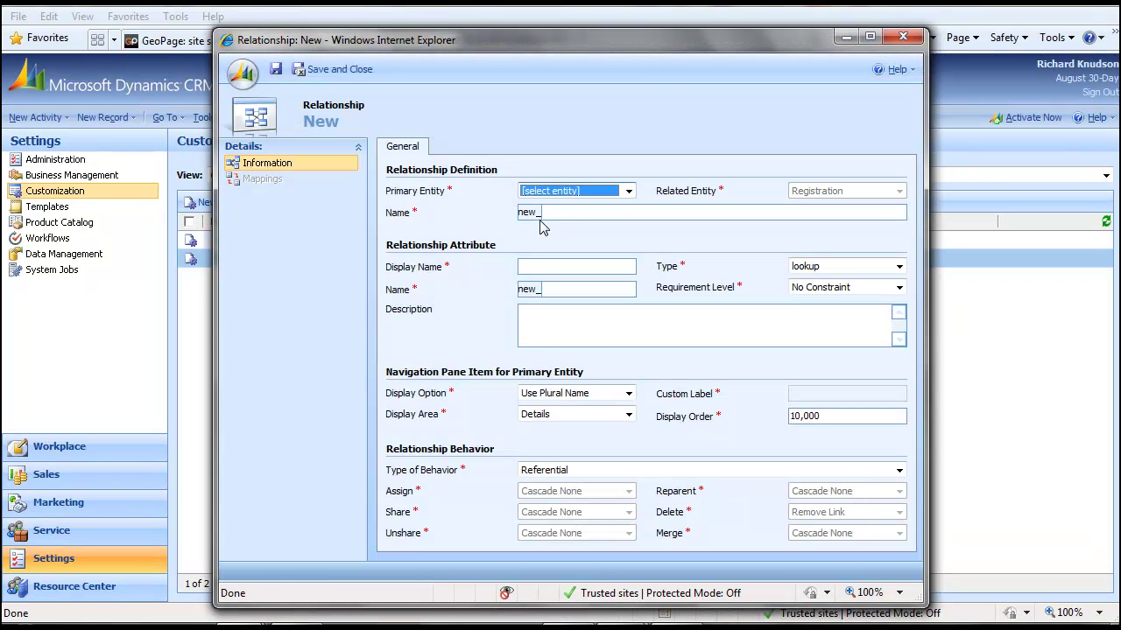
click(587, 193)
click(560, 285)
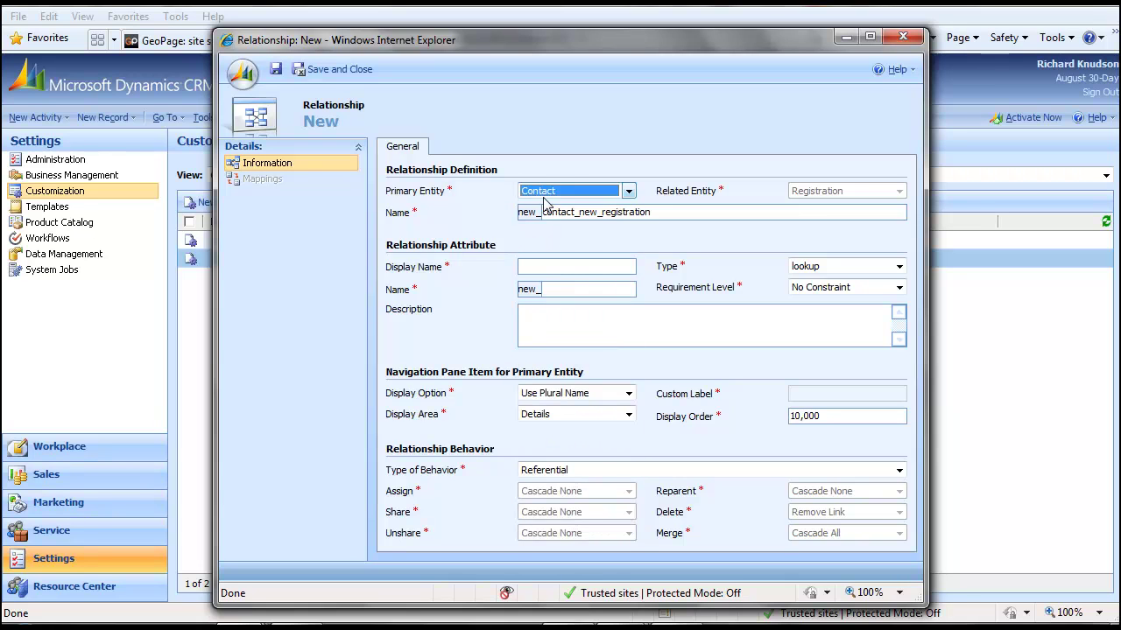
click(606, 268)
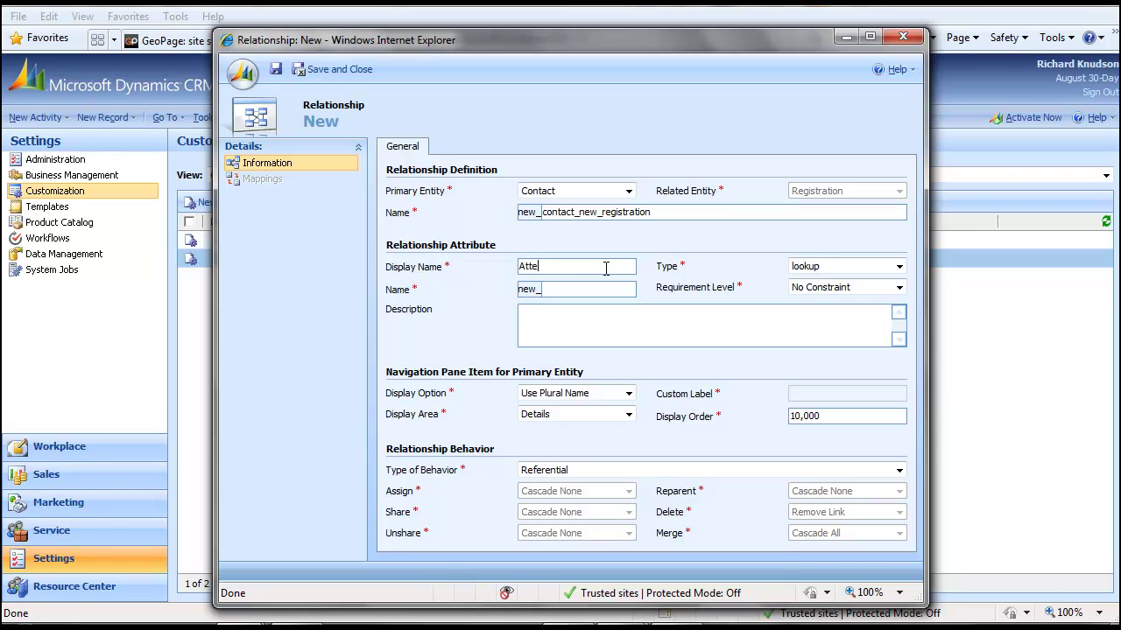
key(Tab)
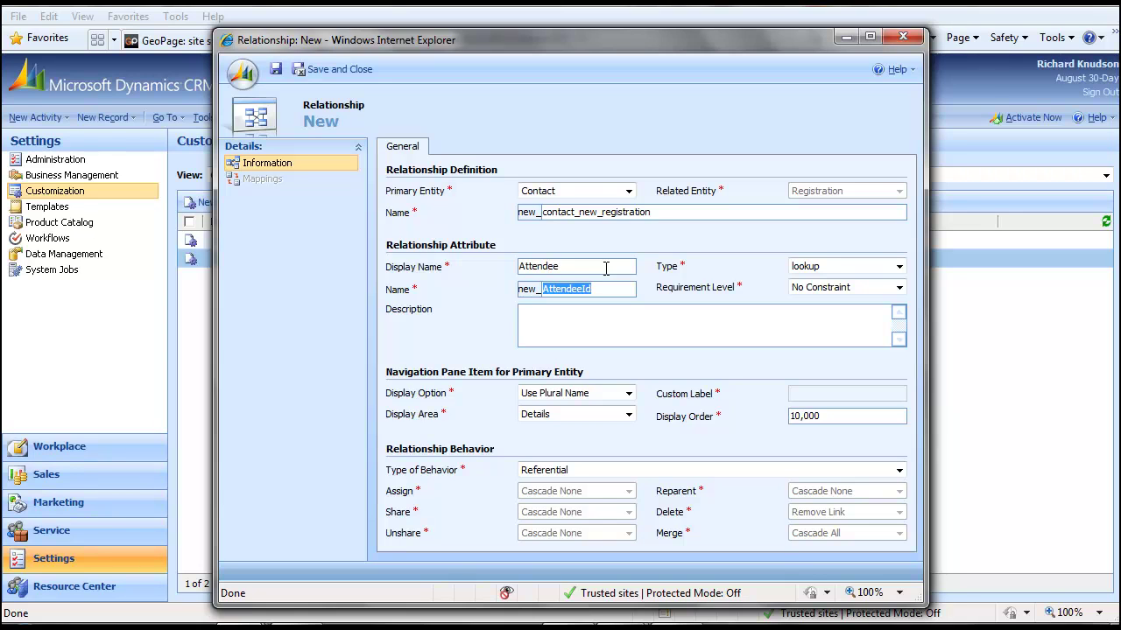
click(338, 70)
click(459, 180)
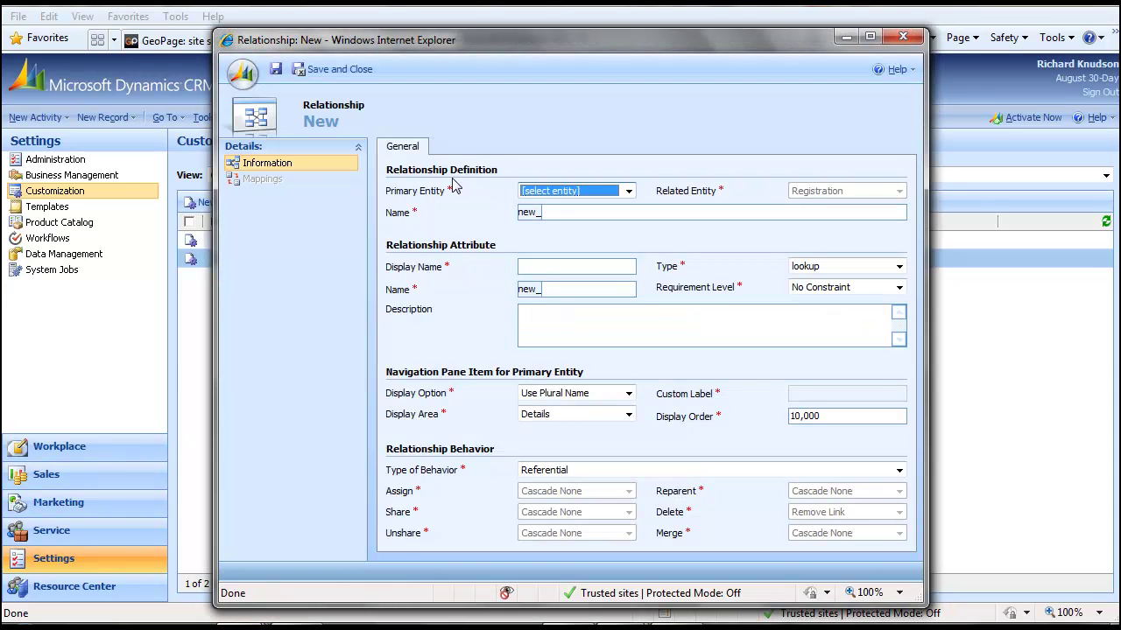
Give Registration an N:1 relationship to Event with display name Event (new_EventId).
key(e)
click(559, 267)
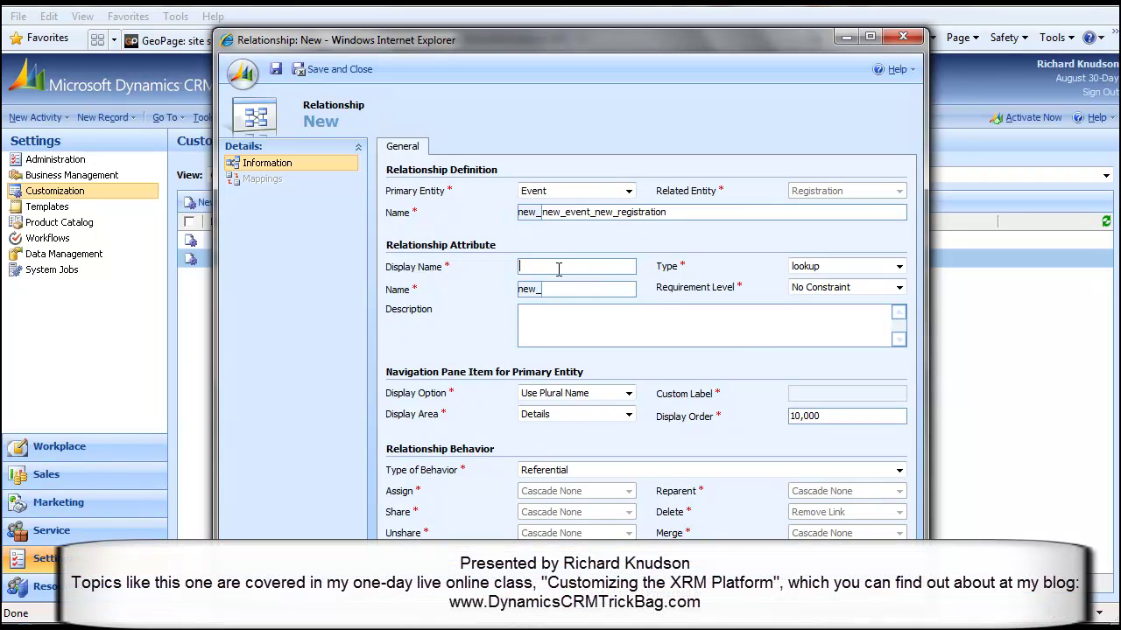
key(Tab)
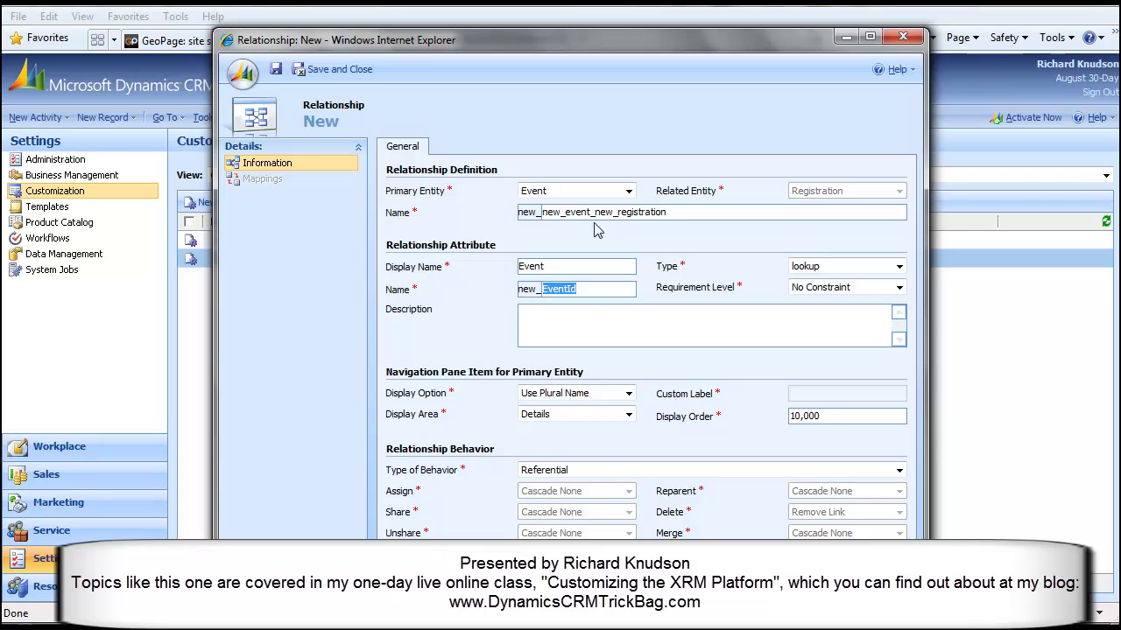
click(340, 70)
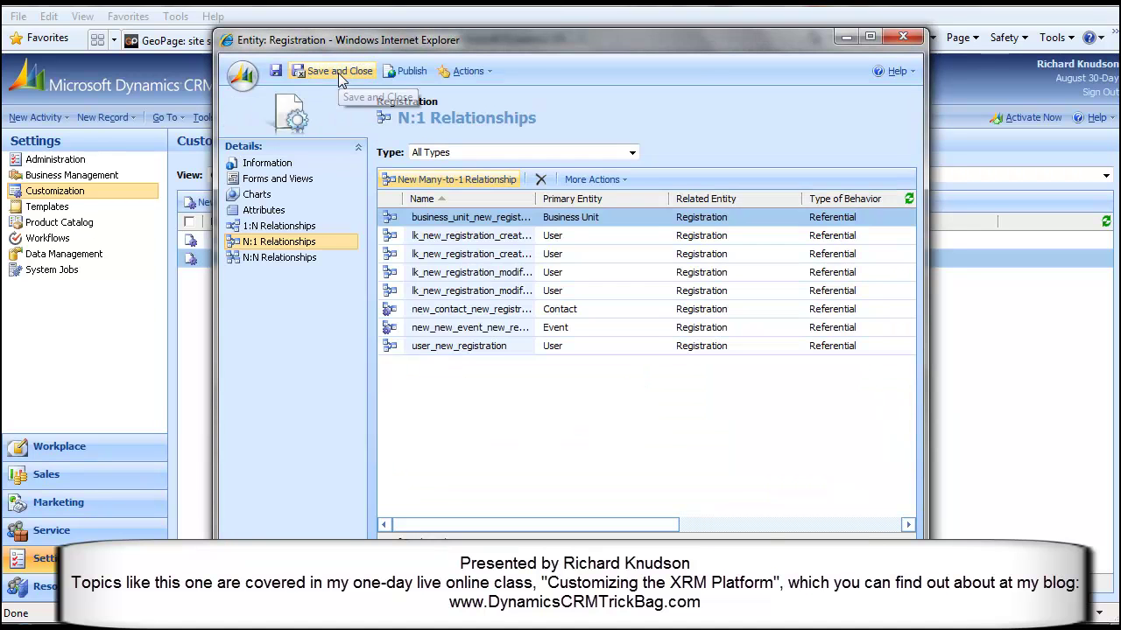
click(302, 179)
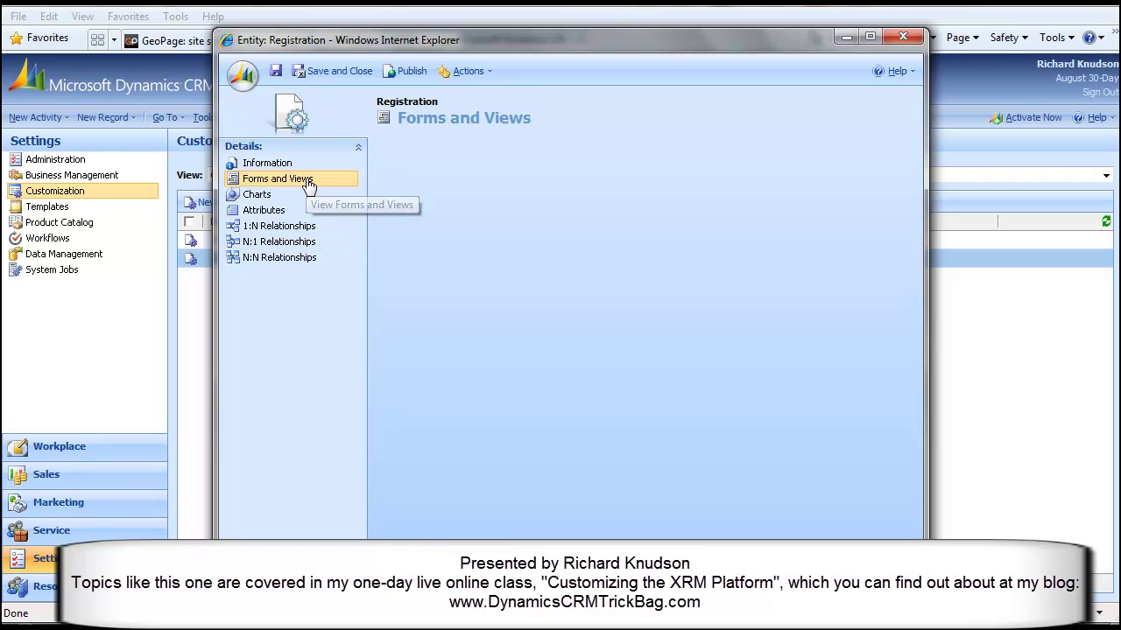
double_click(446, 243)
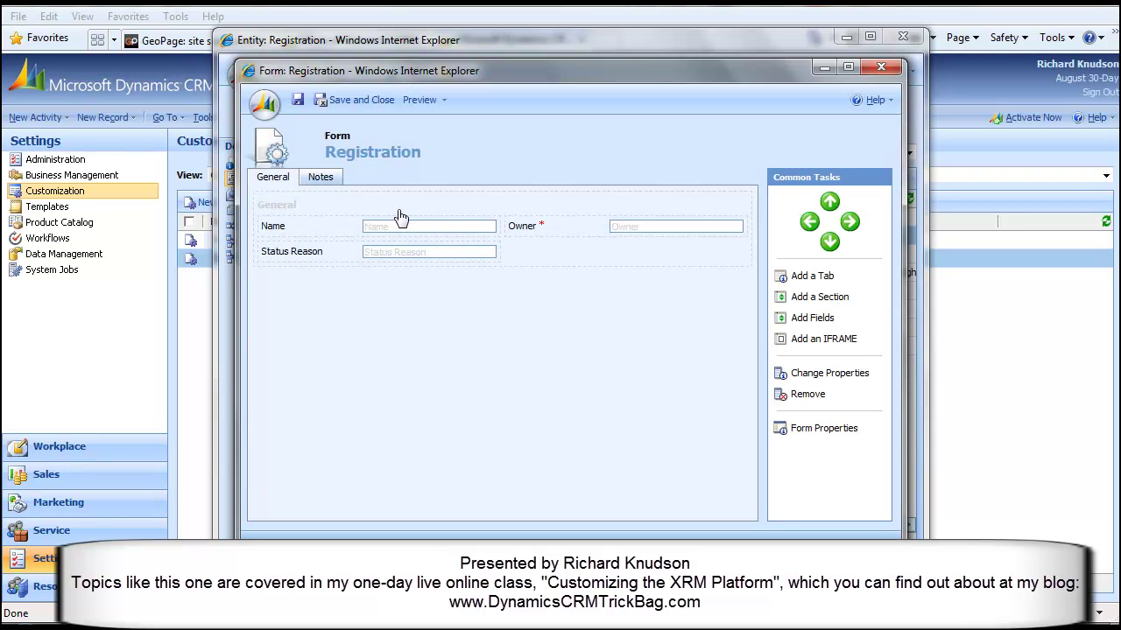
Add the Event and Attendee fields to the Registration form's General section.
click(400, 216)
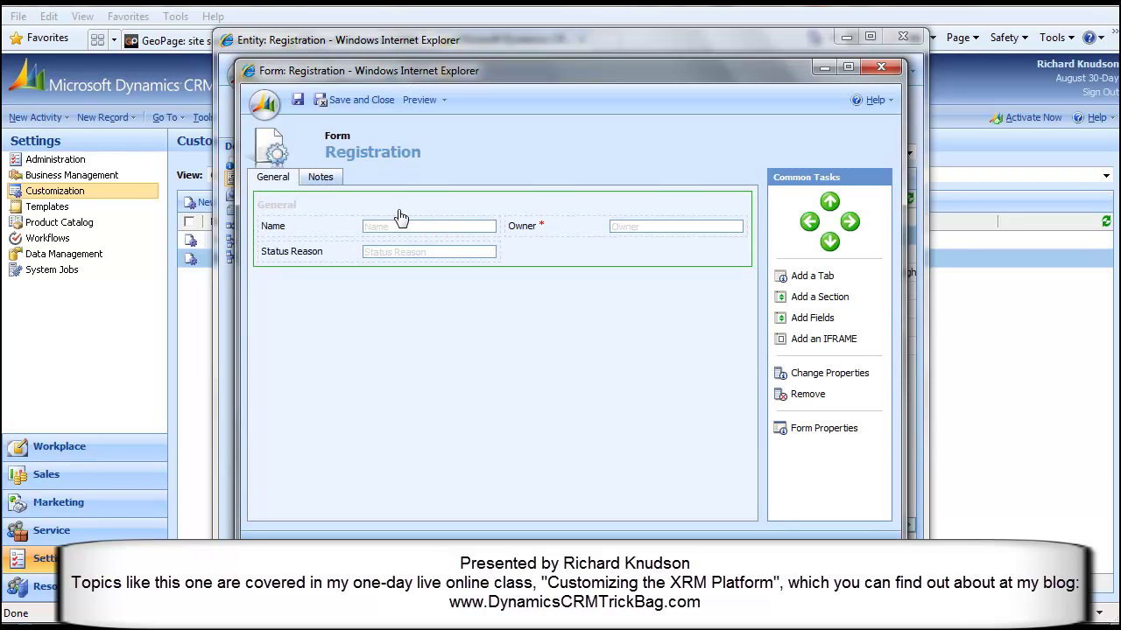
click(813, 319)
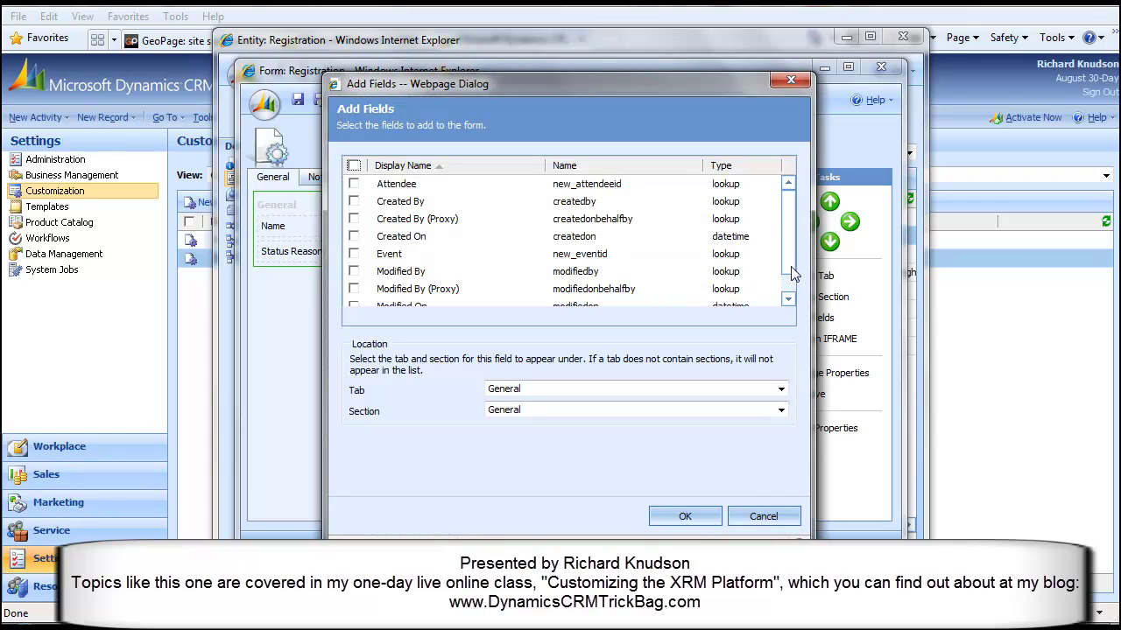
click(727, 167)
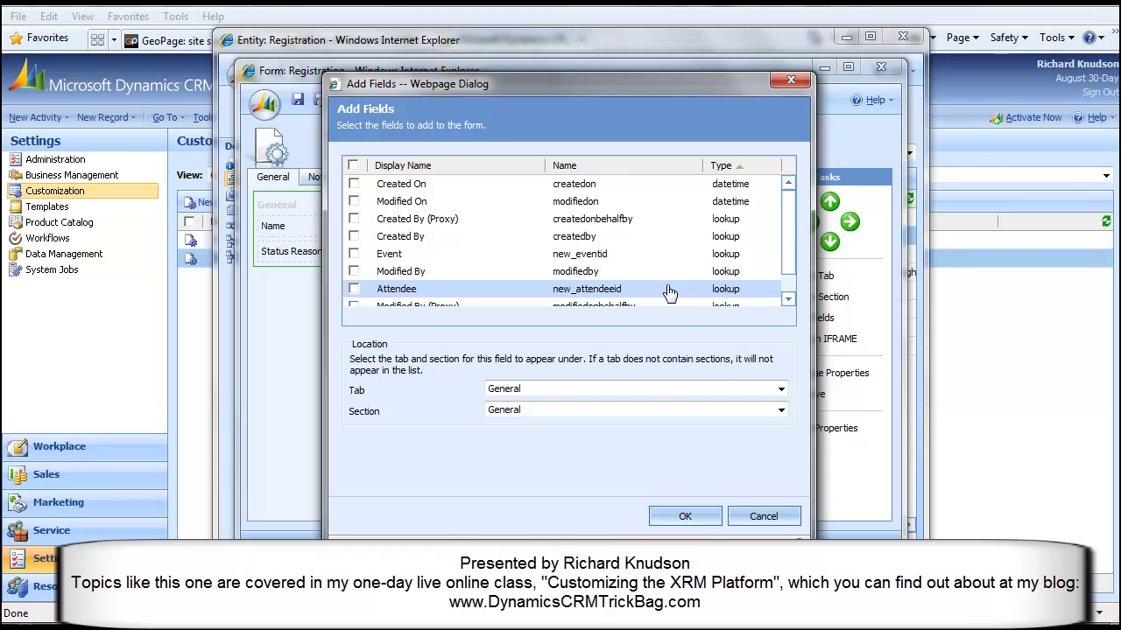
scroll(648, 525, down, 1)
click(684, 516)
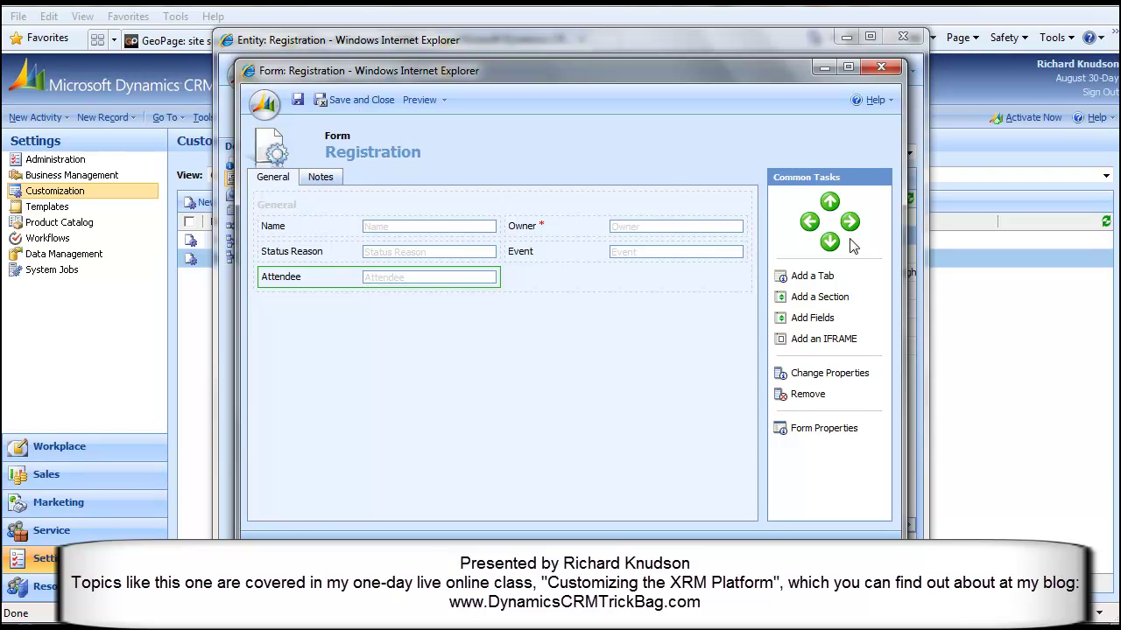
Place Attendee at top left with Event beneath it, then save the form.
click(830, 201)
click(830, 202)
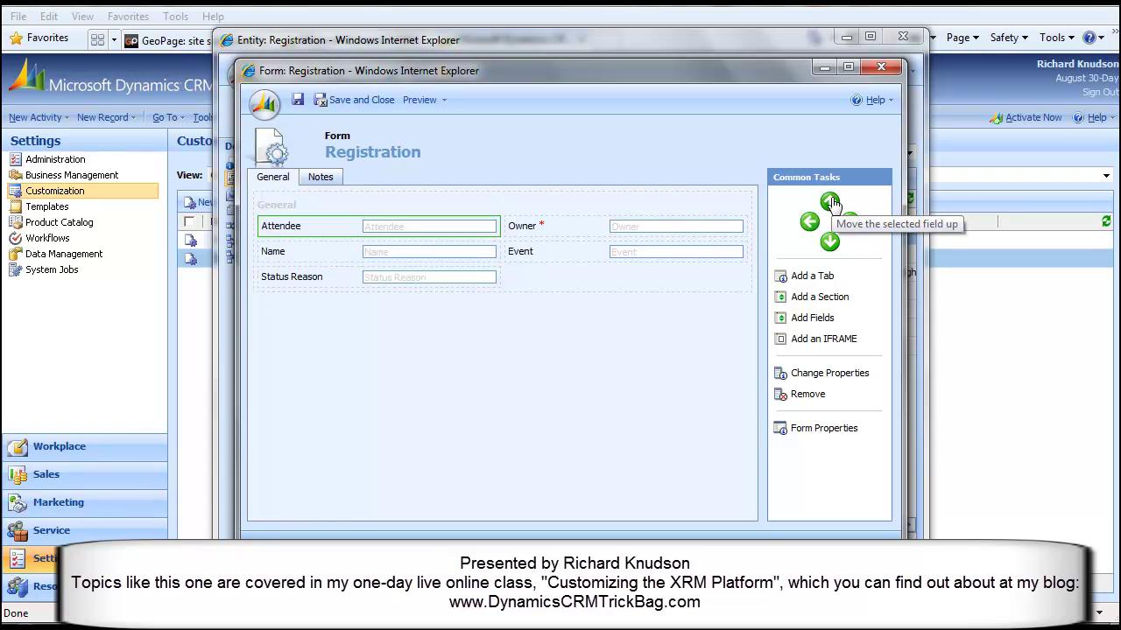
click(683, 254)
click(809, 222)
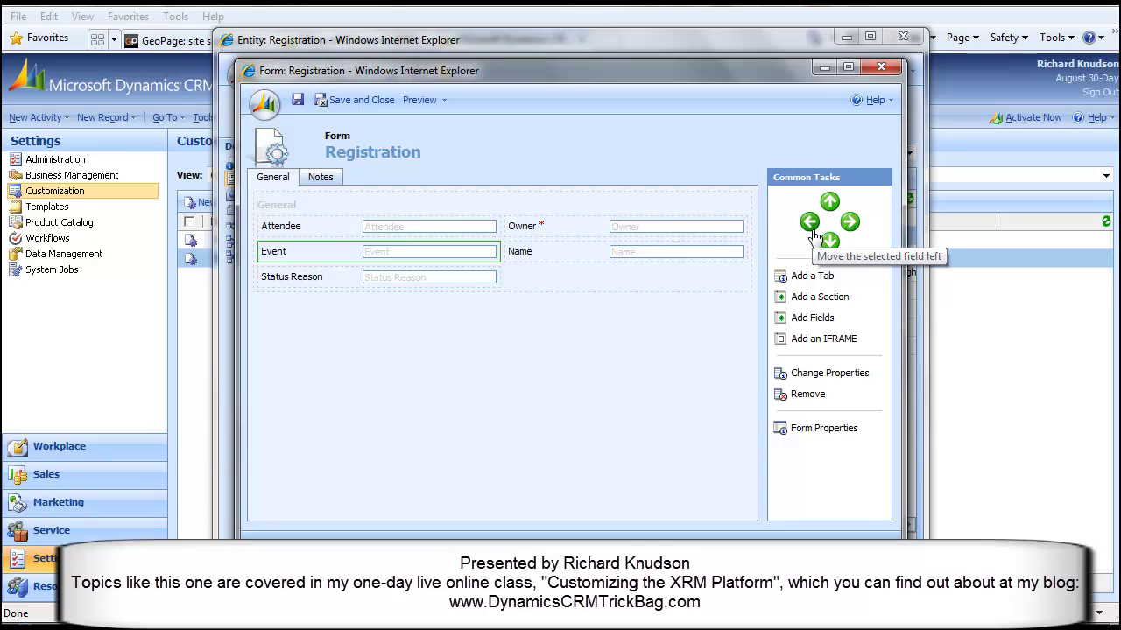
click(558, 252)
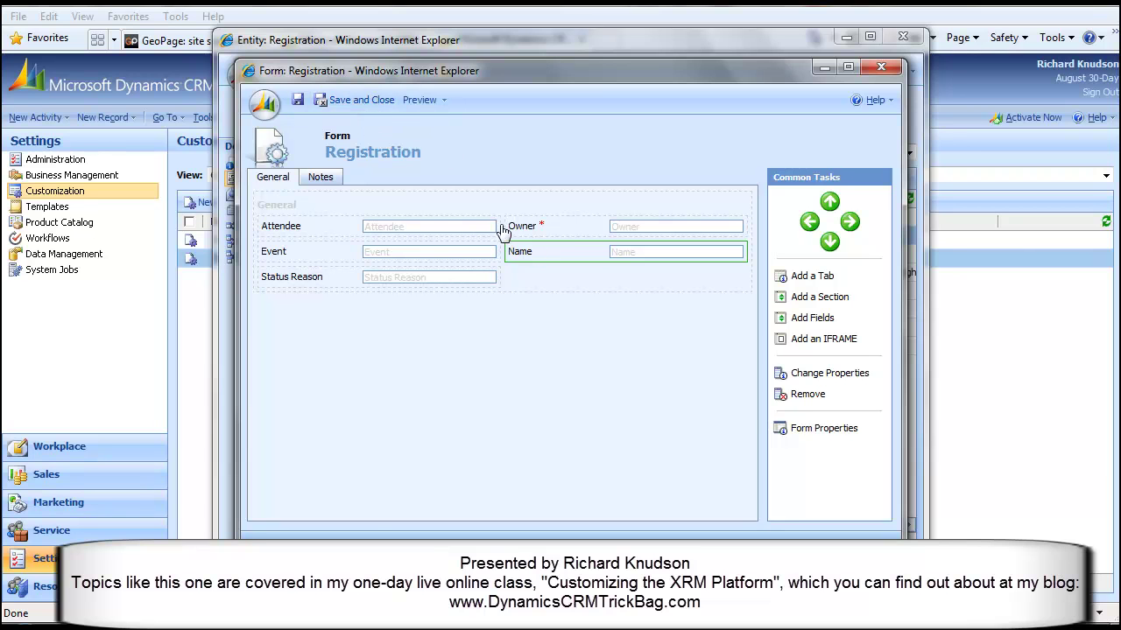
click(382, 103)
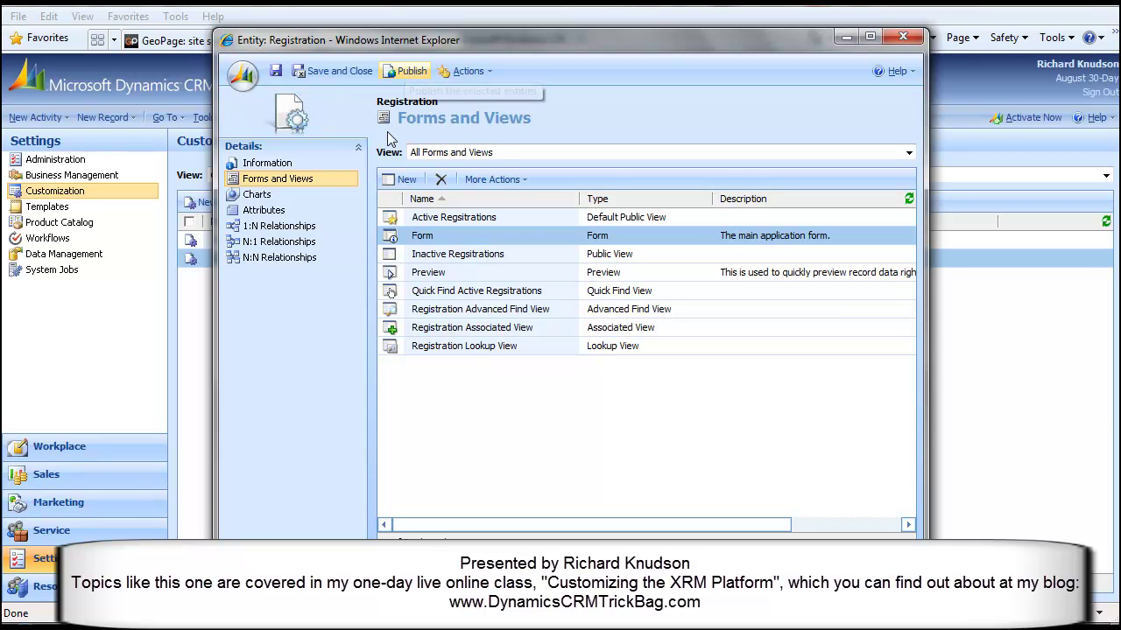
Close the entity customization and open the first contact's Registrations list.
click(336, 74)
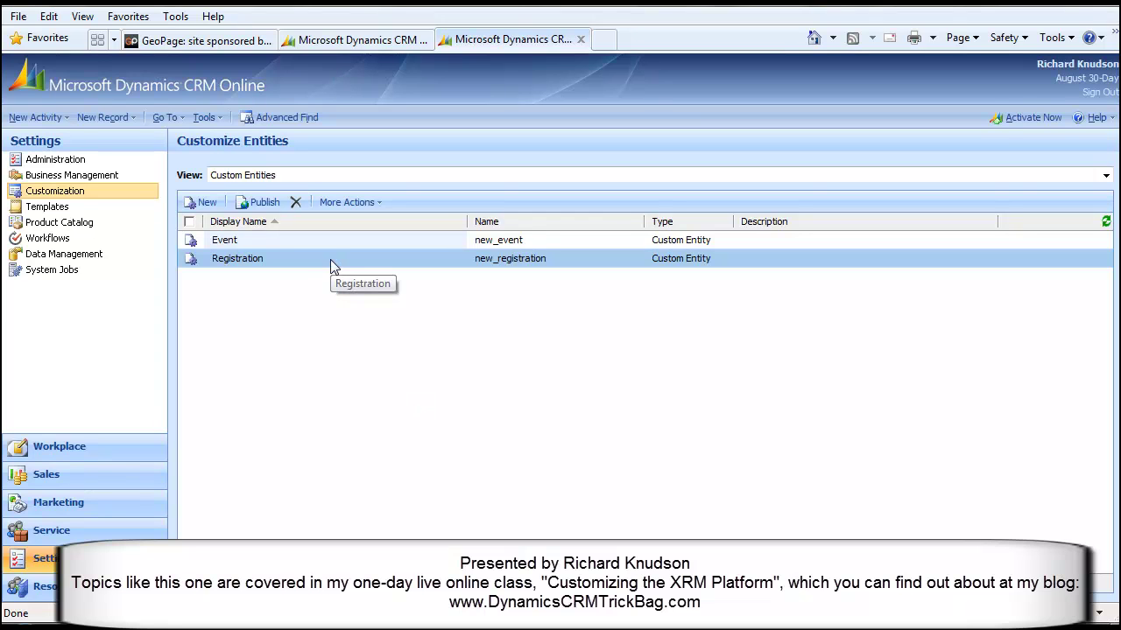
click(72, 447)
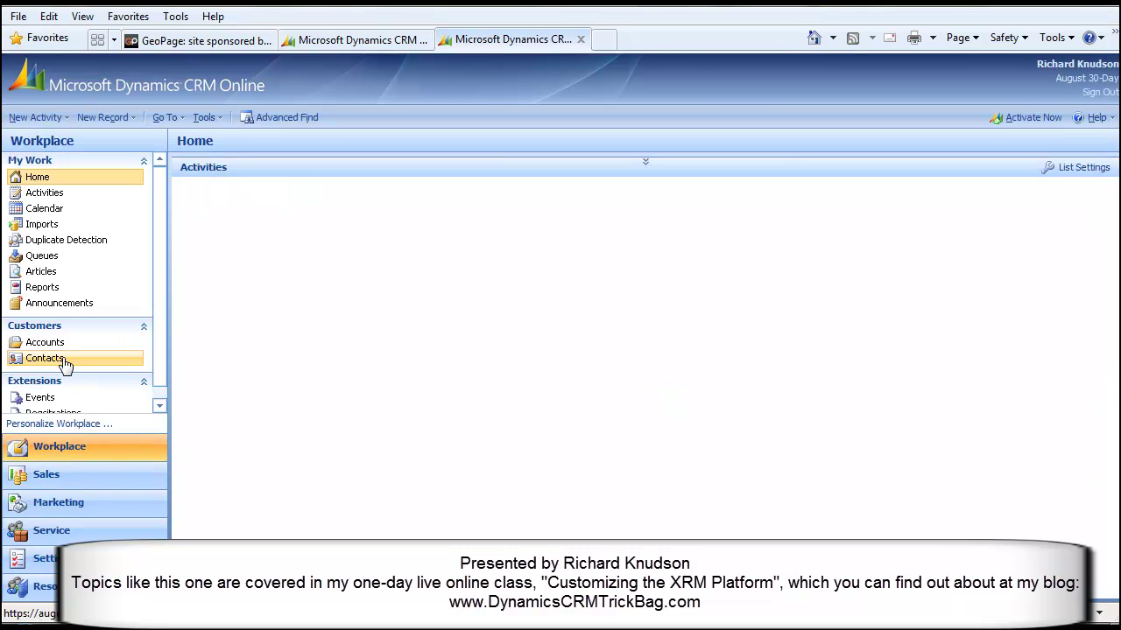
click(65, 361)
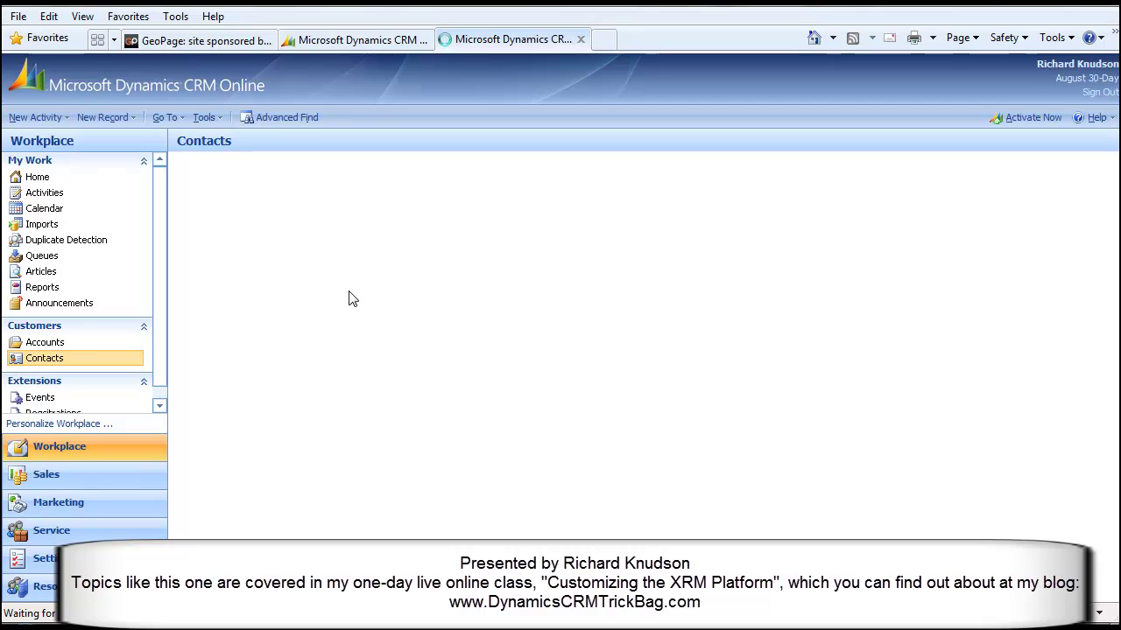
double_click(300, 231)
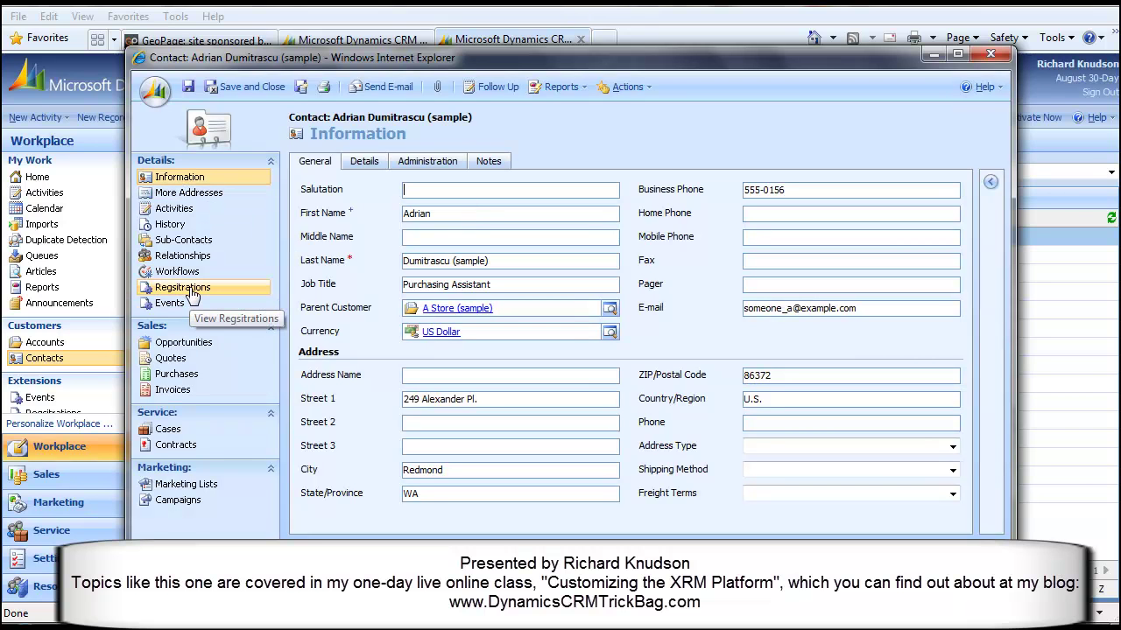
click(192, 296)
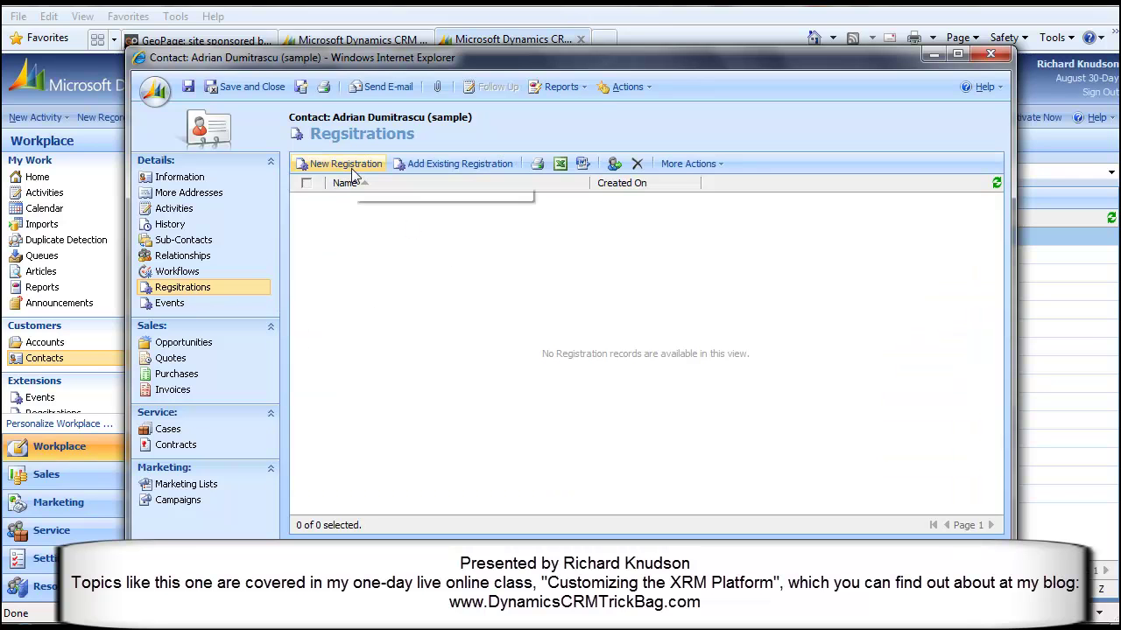
Register the contact for What's New in Dynamics CRM 2011 with status reason Confirmed.
click(346, 165)
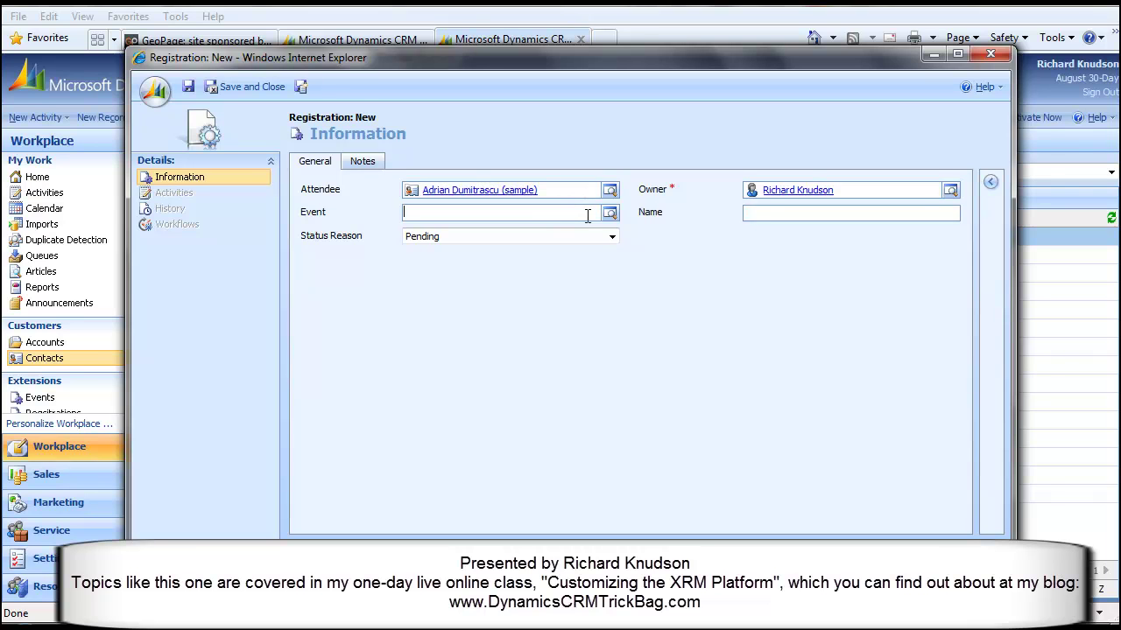
key(Tab)
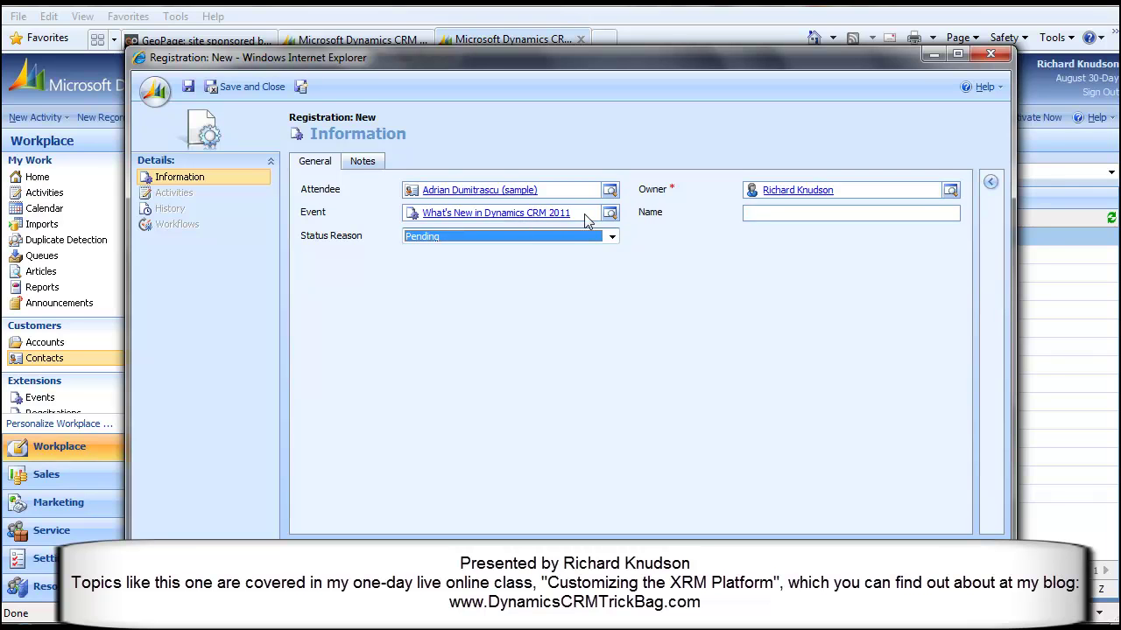
click(562, 239)
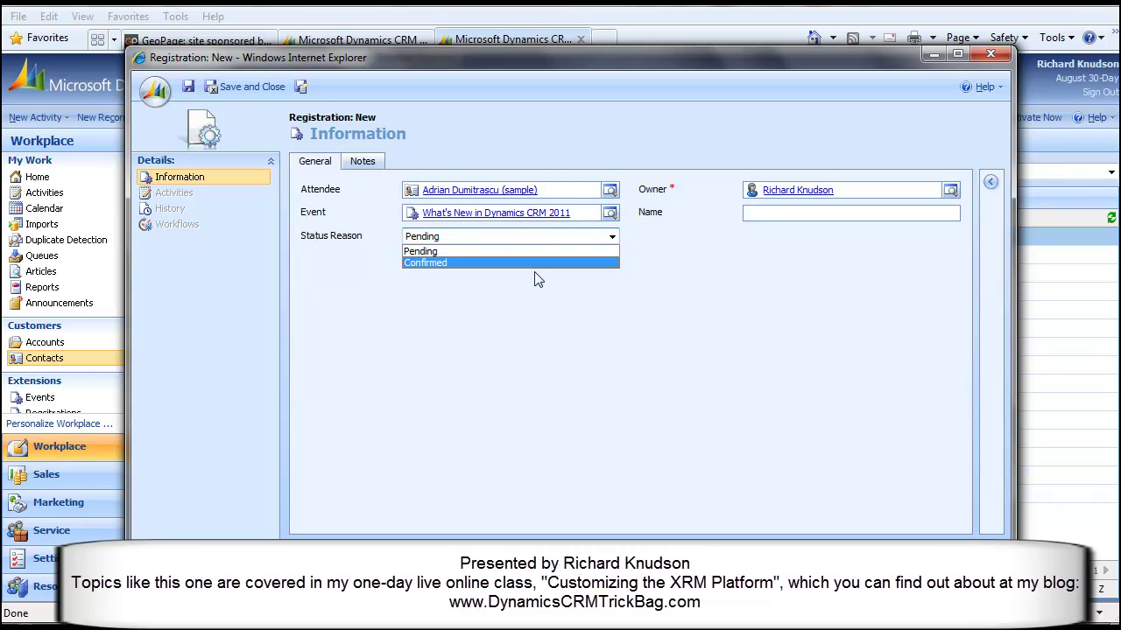
click(530, 266)
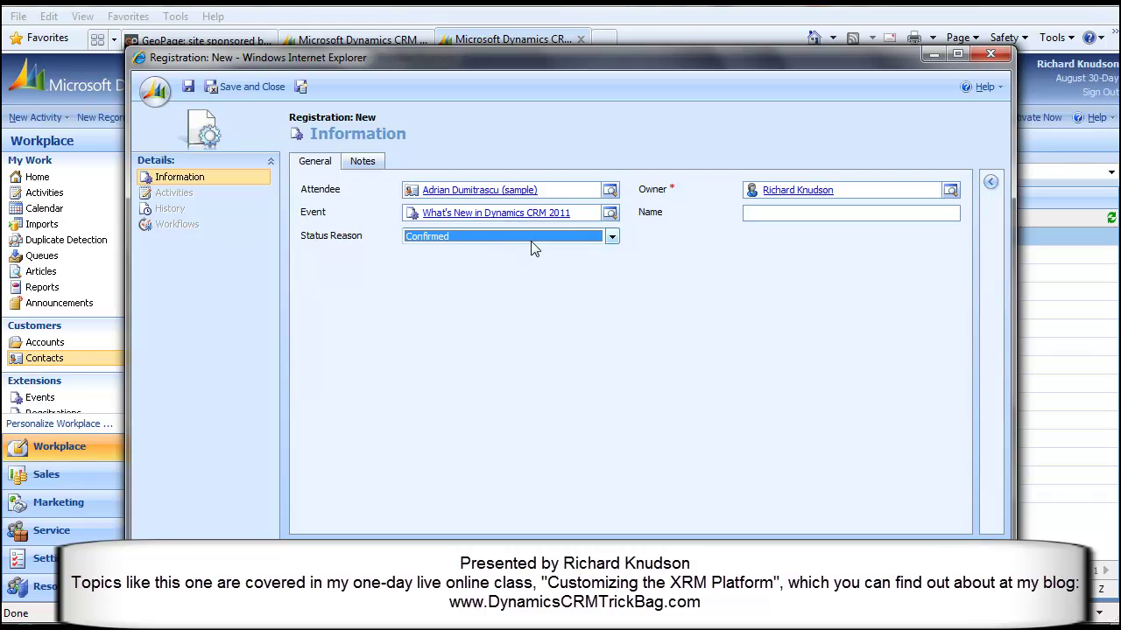
click(803, 212)
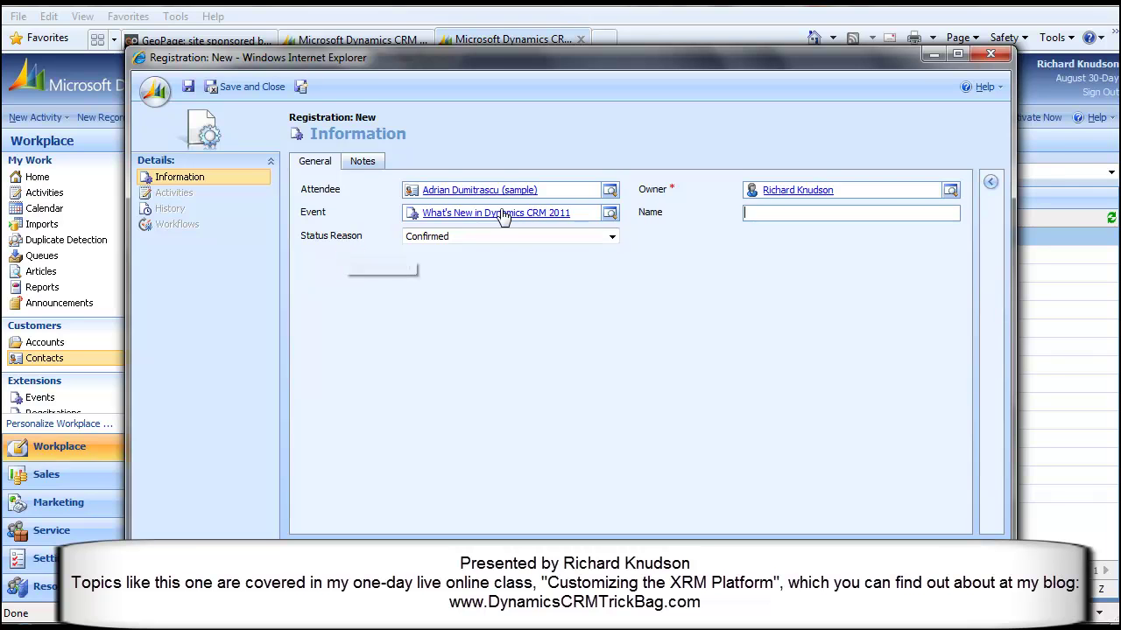
Add a second registration for Dynamics CRM Workflows, then save and close the contact.
click(302, 85)
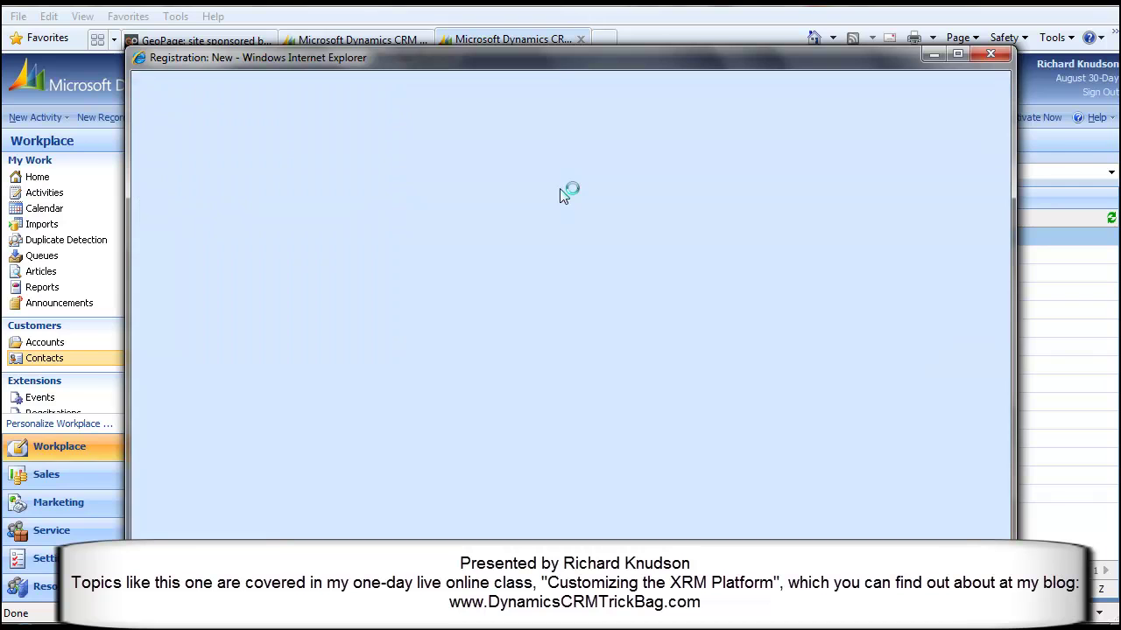
click(508, 214)
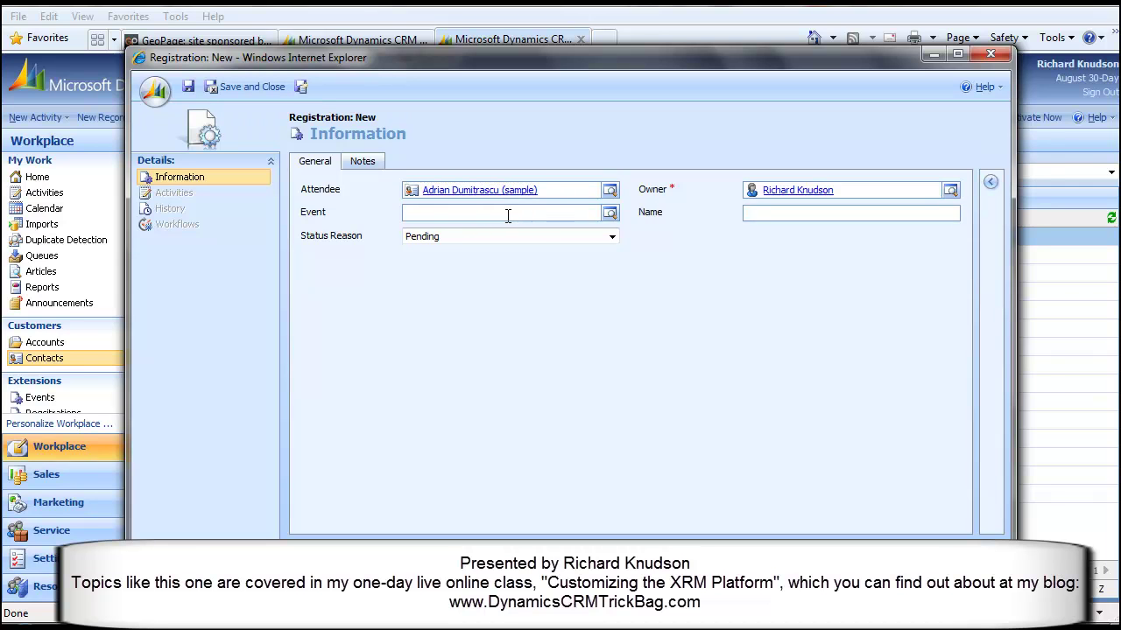
click(610, 213)
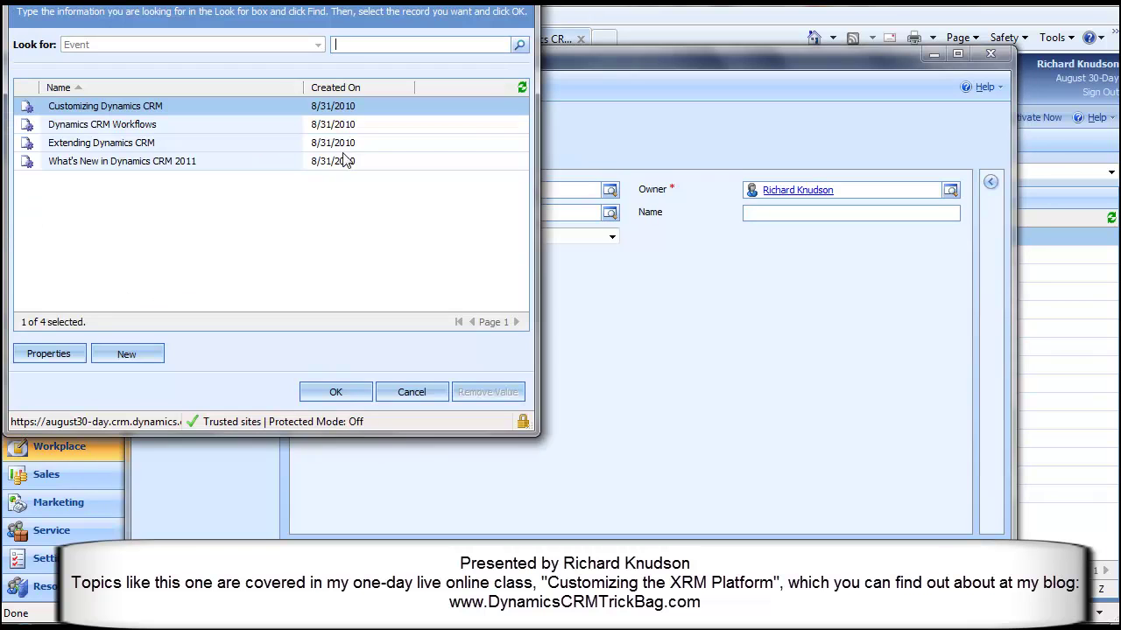
double_click(224, 125)
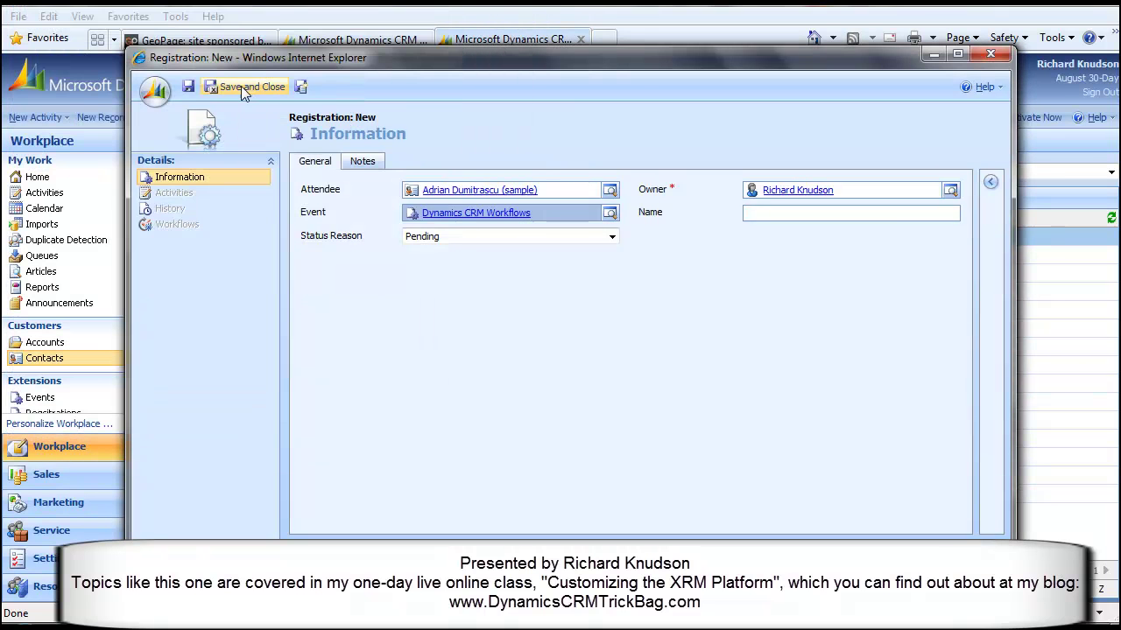
click(241, 86)
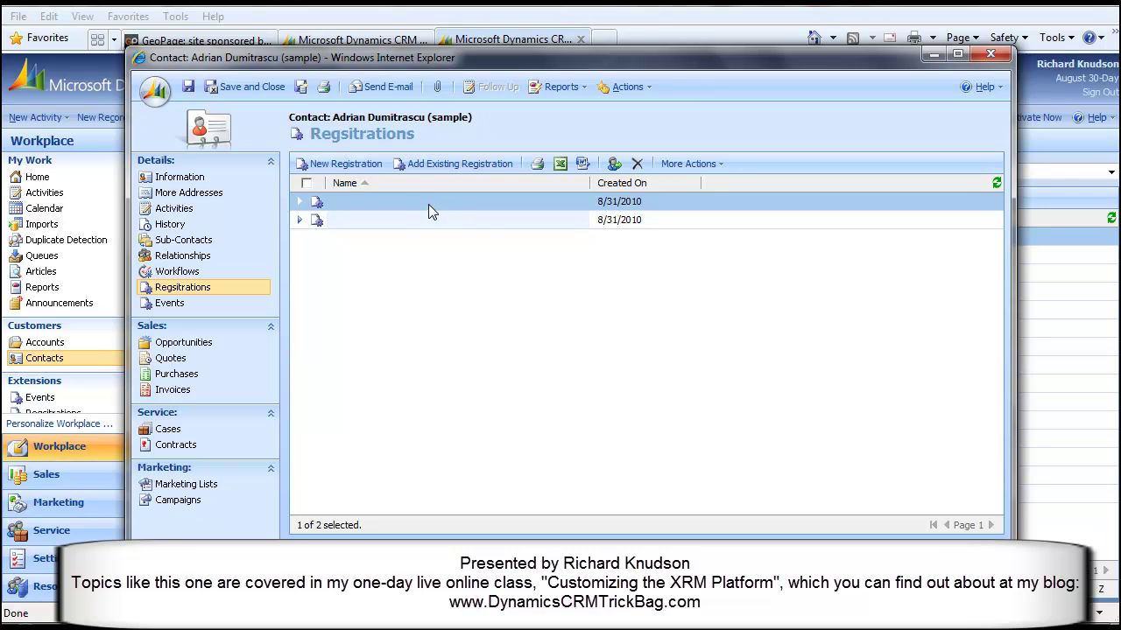
click(404, 216)
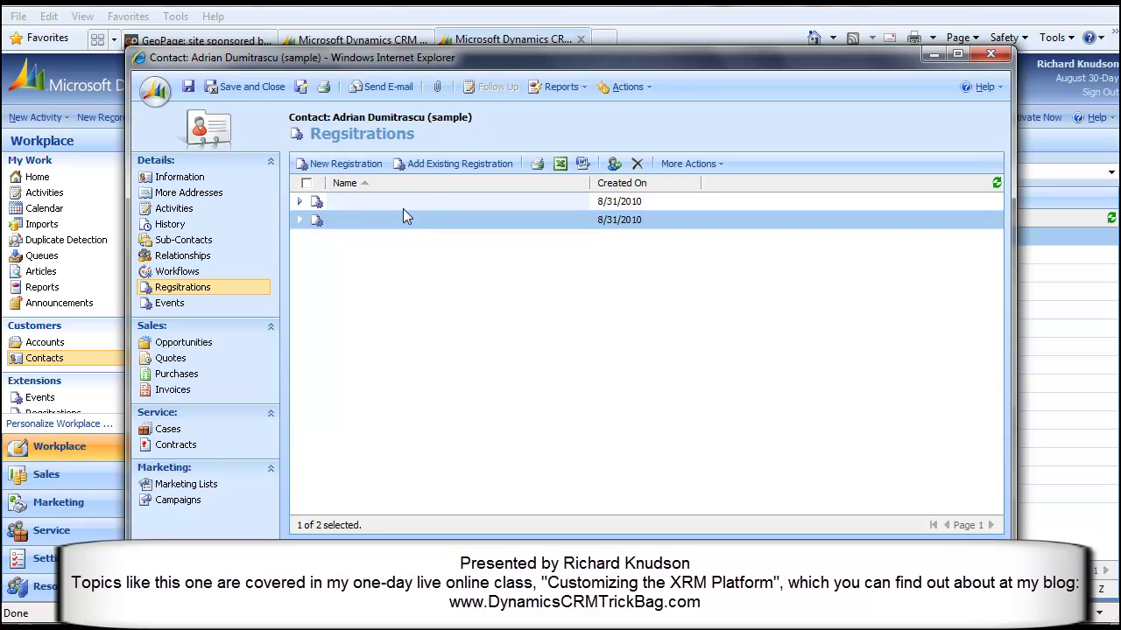
click(248, 85)
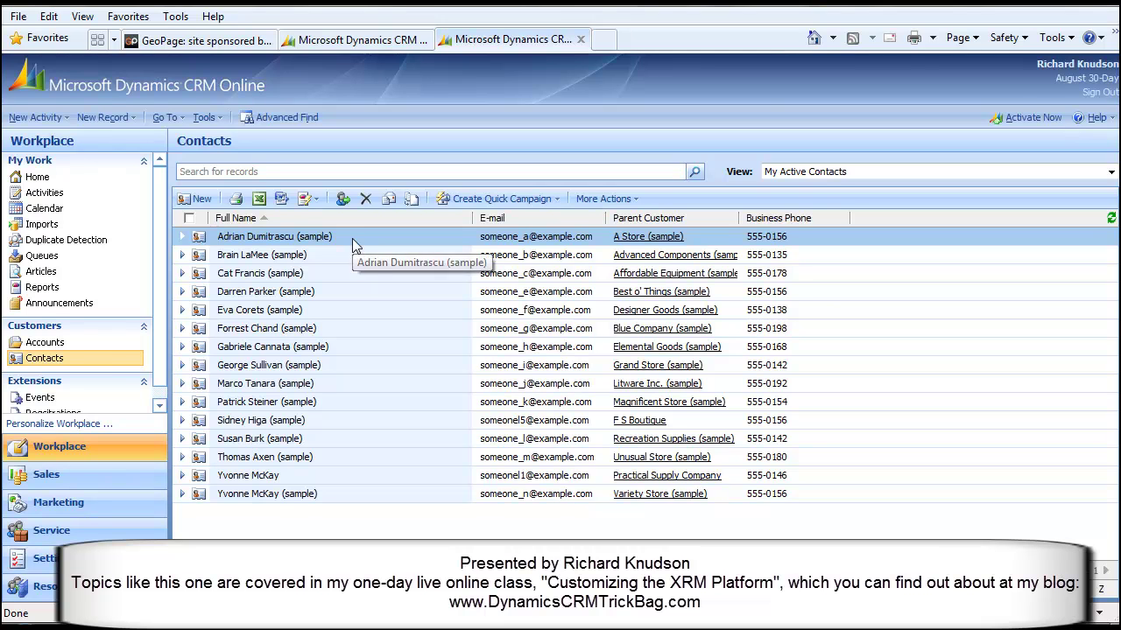
Open the Dynamics CRM Workflows event and view its Registrations list.
click(86, 397)
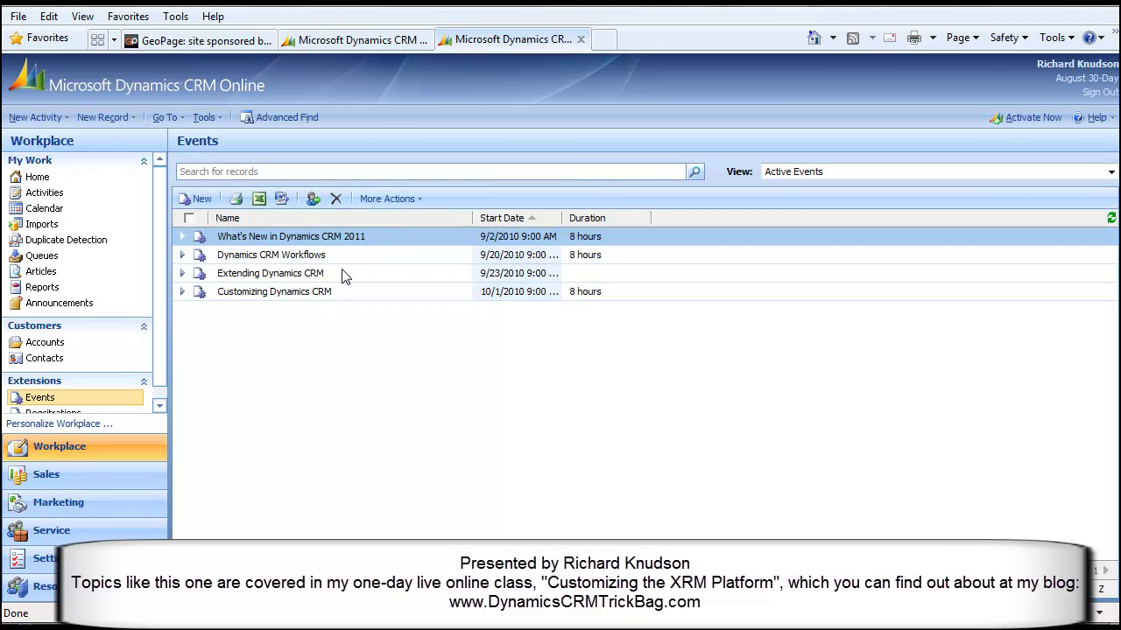
double_click(331, 260)
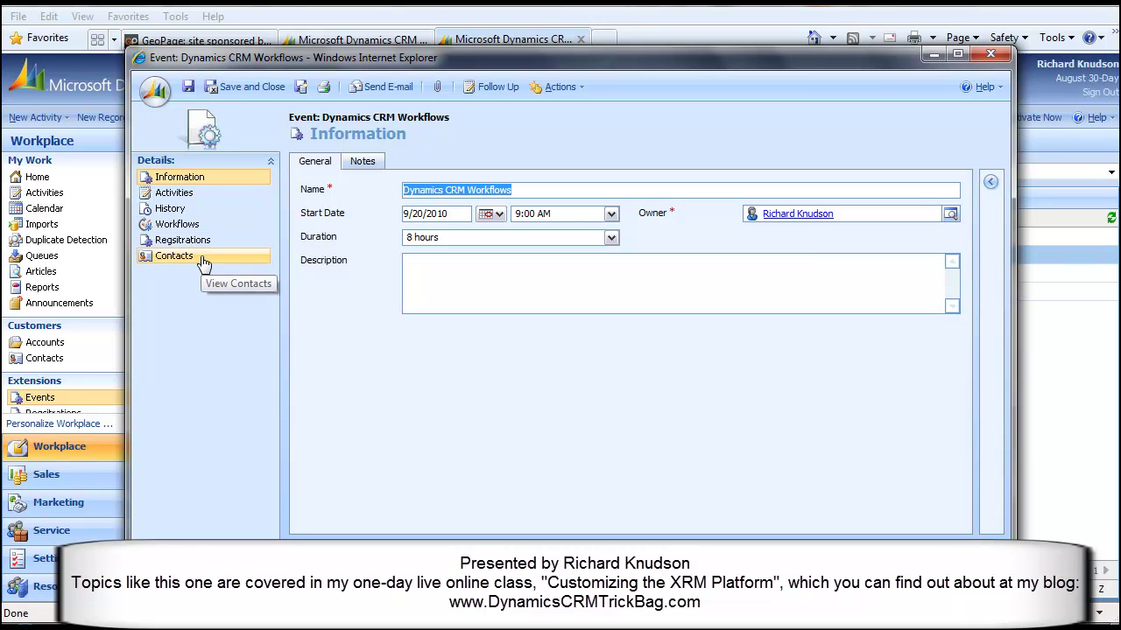
click(173, 246)
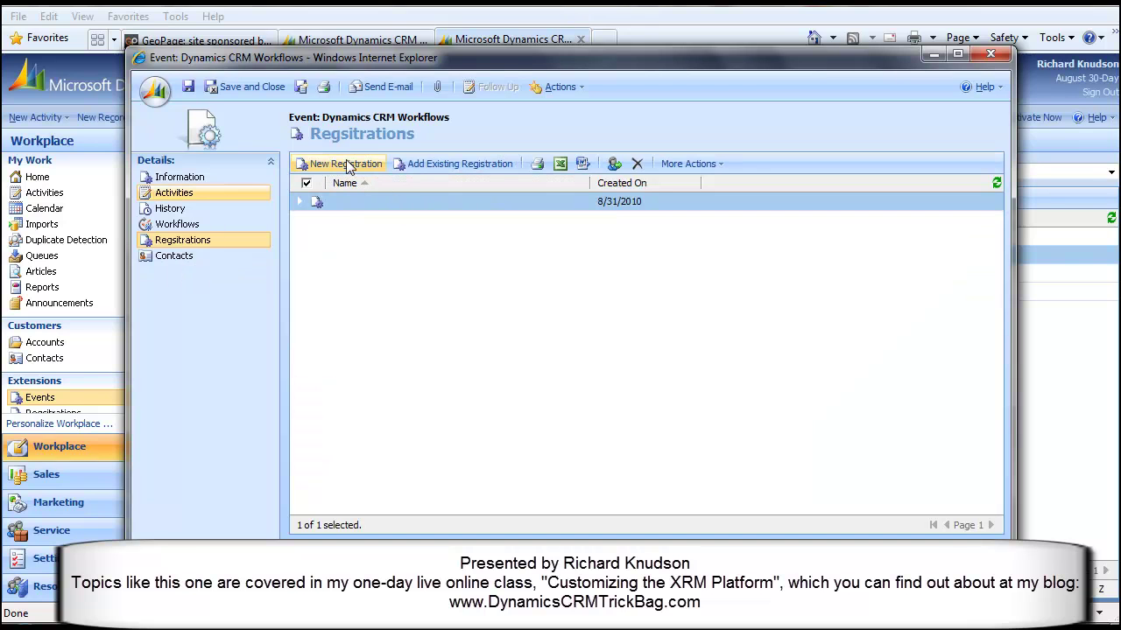
Add a second Pending registration with another contact as Attendee to the event, then save and close the event.
click(348, 166)
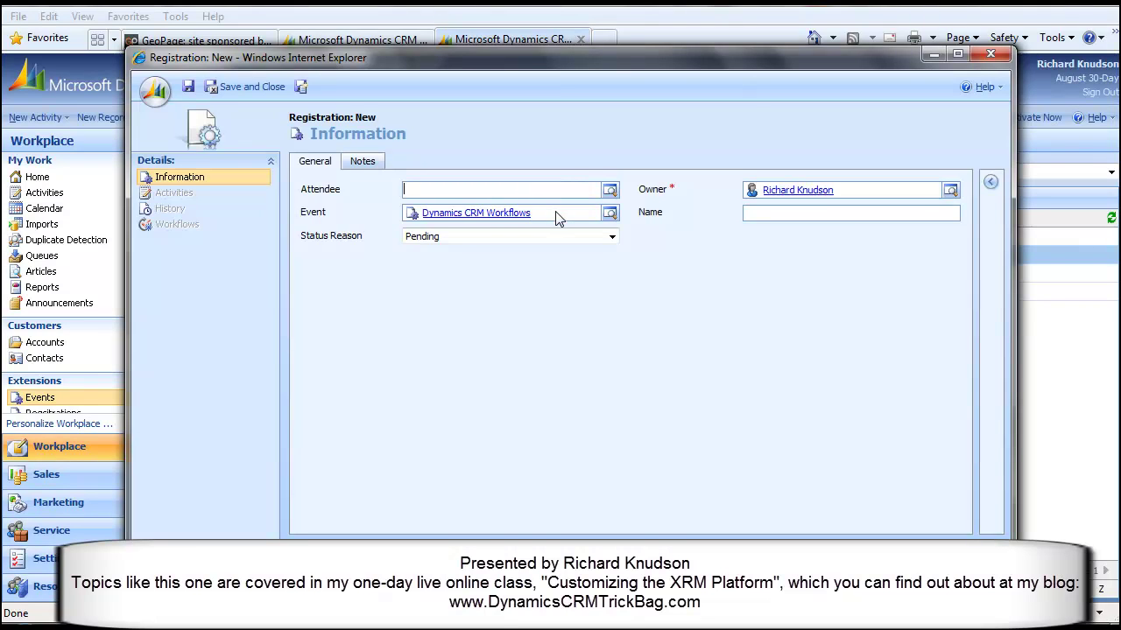
click(610, 191)
double_click(263, 247)
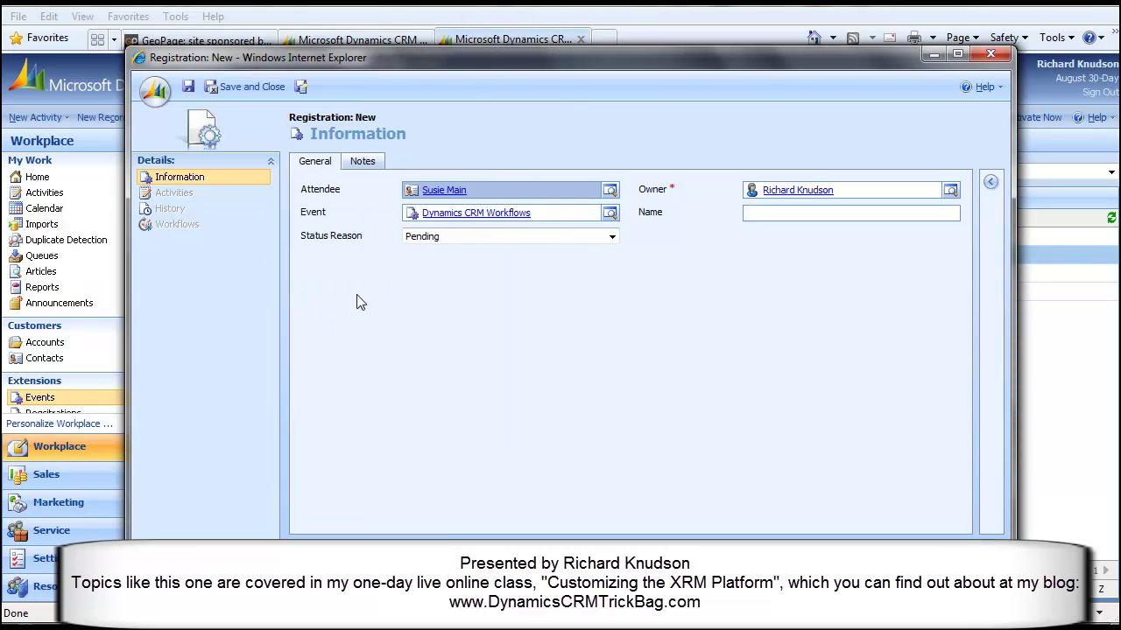
click(236, 92)
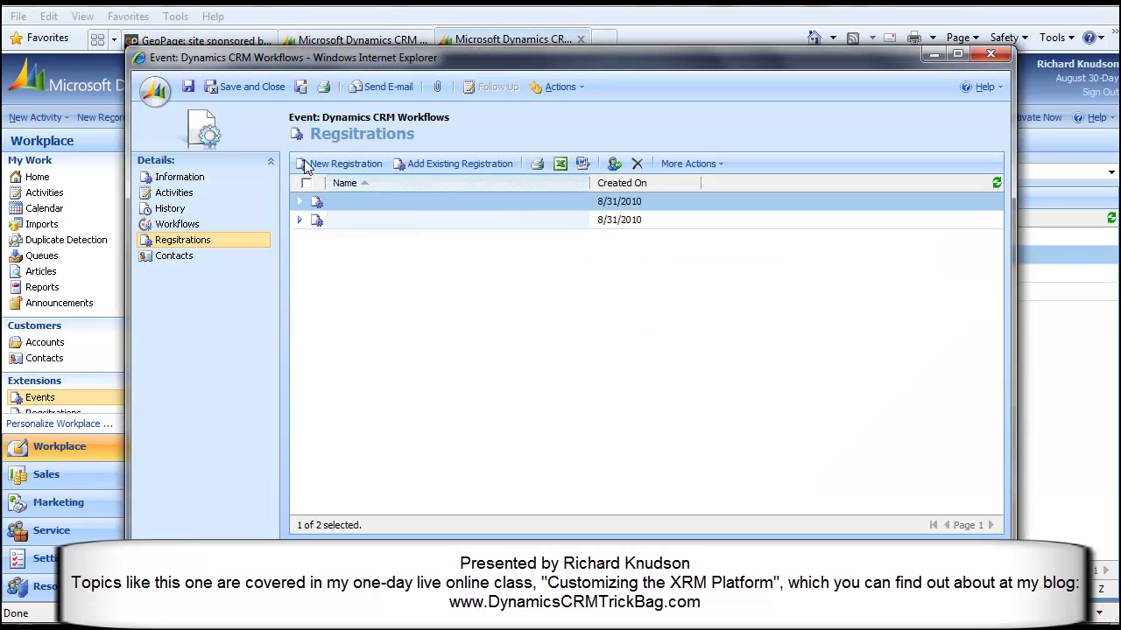
click(250, 87)
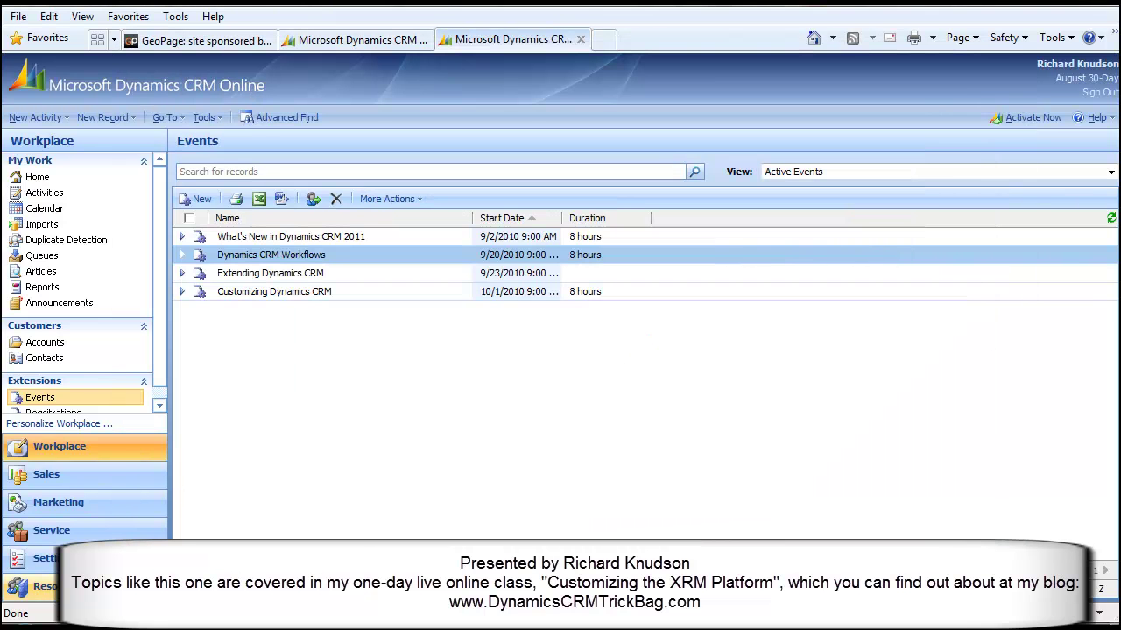
Open the custom Registration entity in Customize Entities and show its forms and views.
click(42, 558)
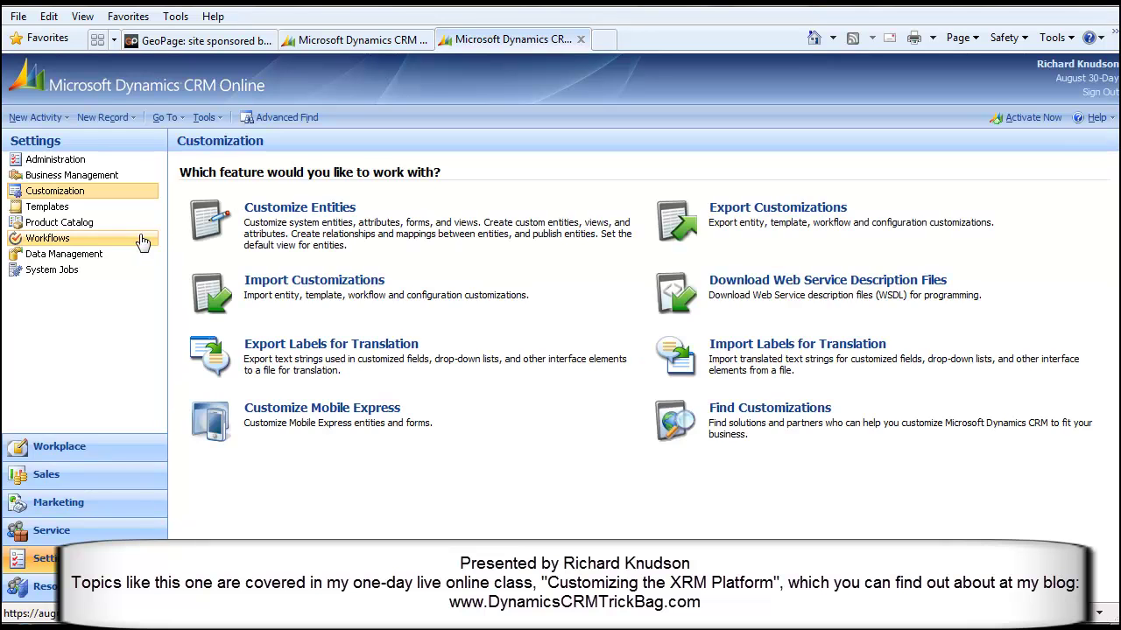
click(143, 241)
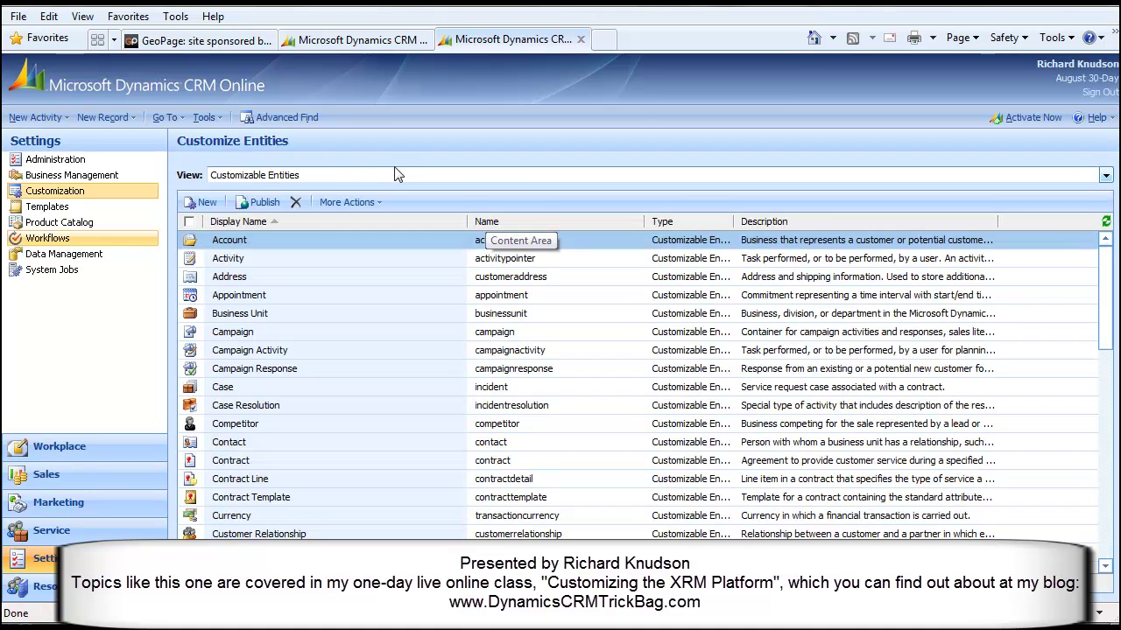
click(363, 176)
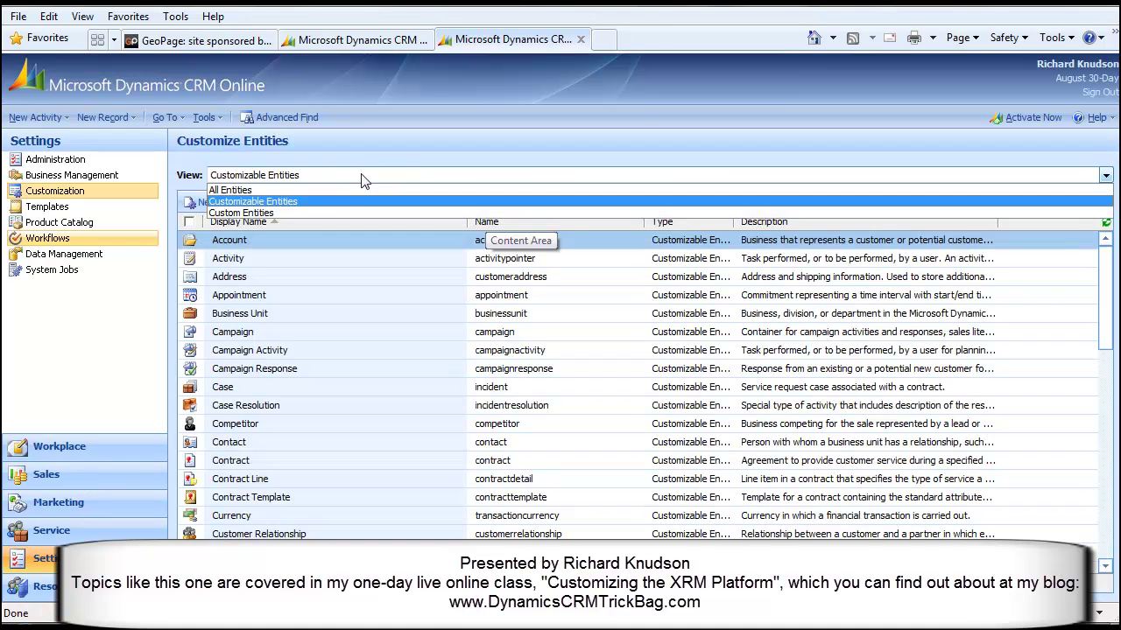
click(316, 213)
double_click(291, 265)
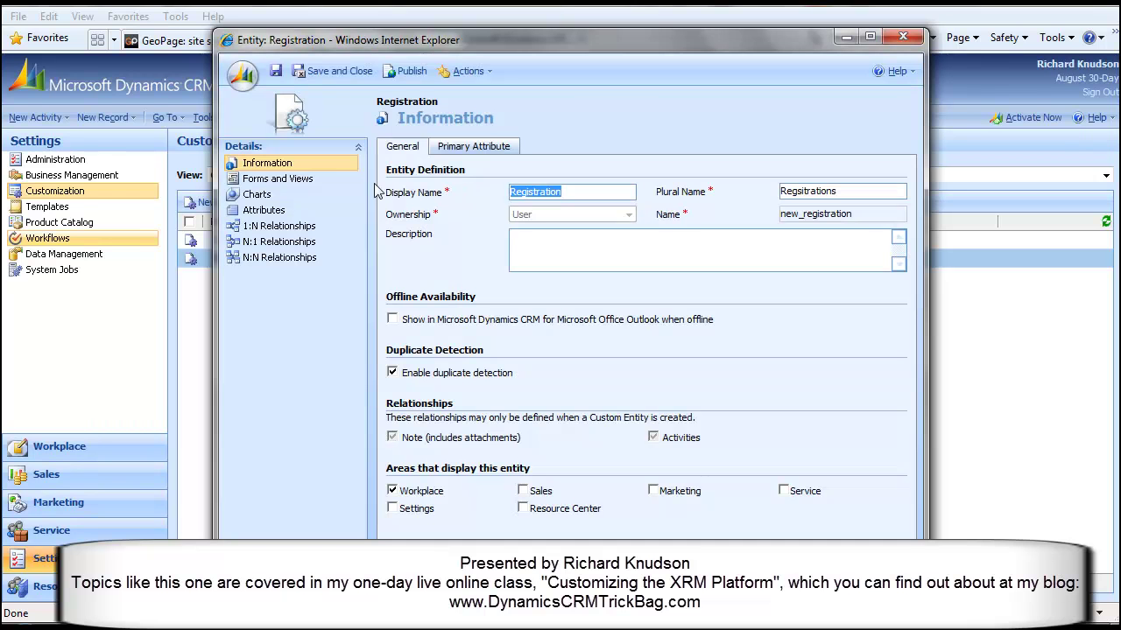
click(291, 183)
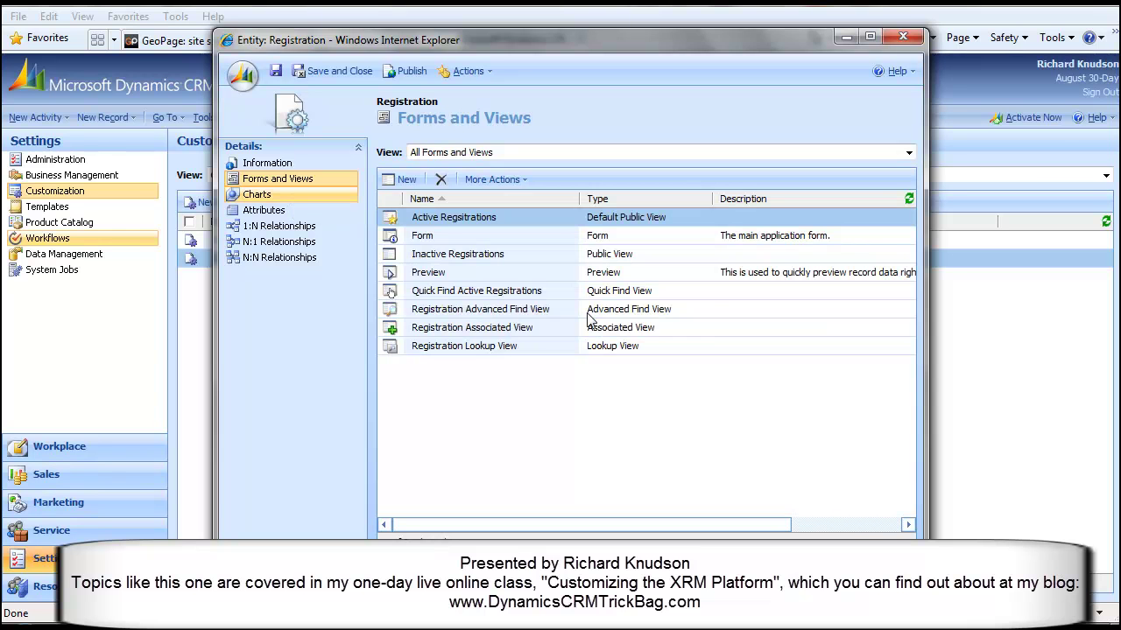
In the Registration Associated View, replace the Name column with an Attendee column.
double_click(541, 329)
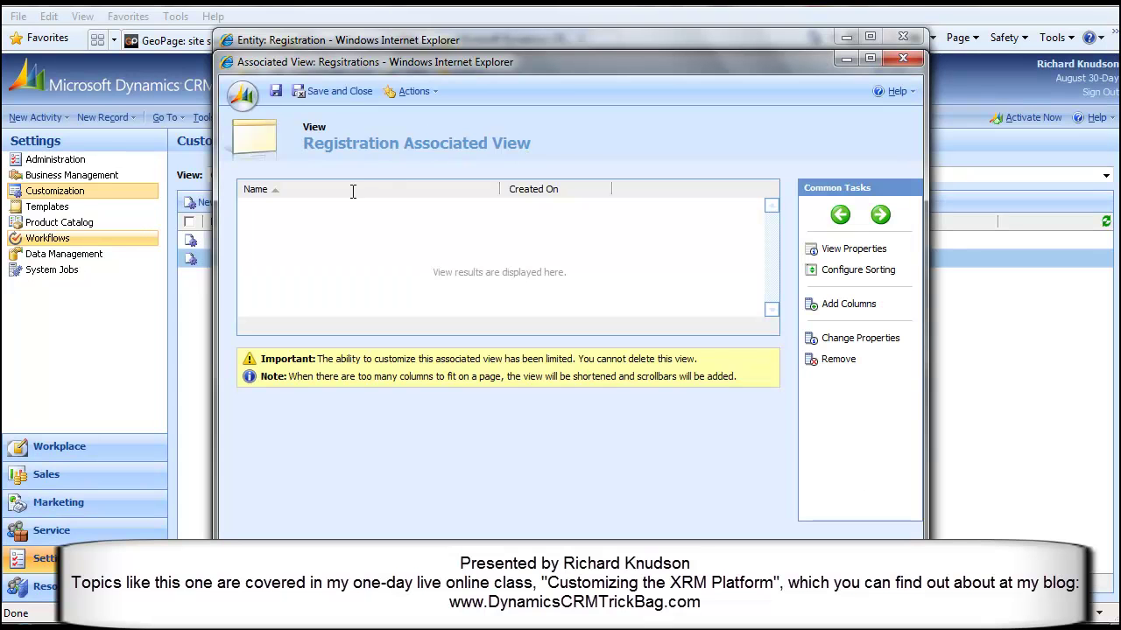
click(353, 190)
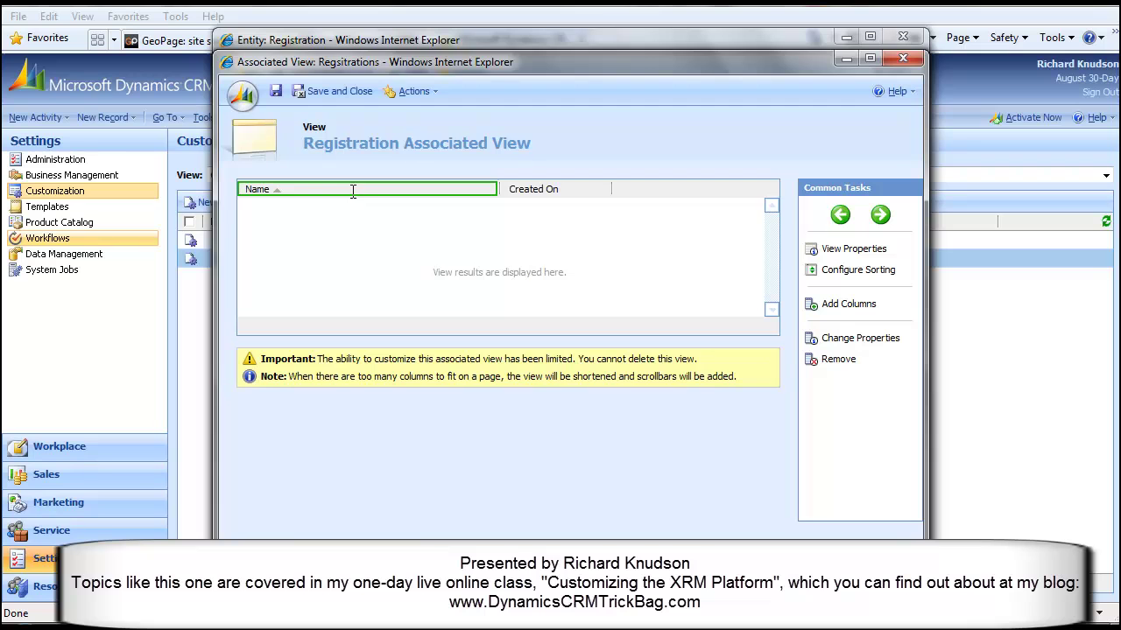
click(839, 361)
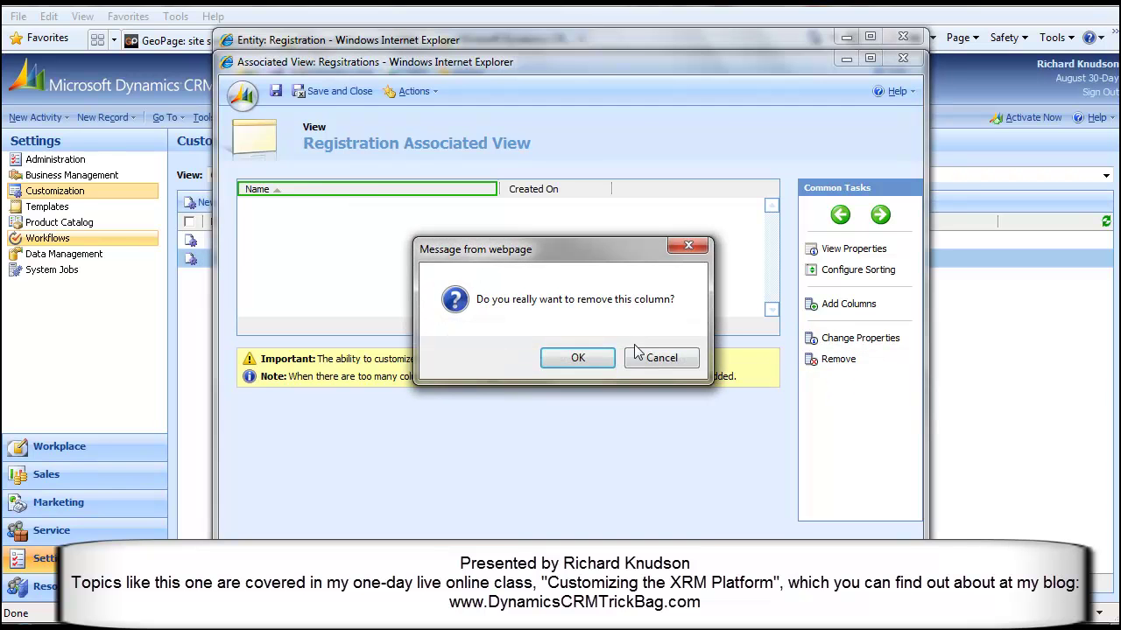
click(578, 359)
click(303, 189)
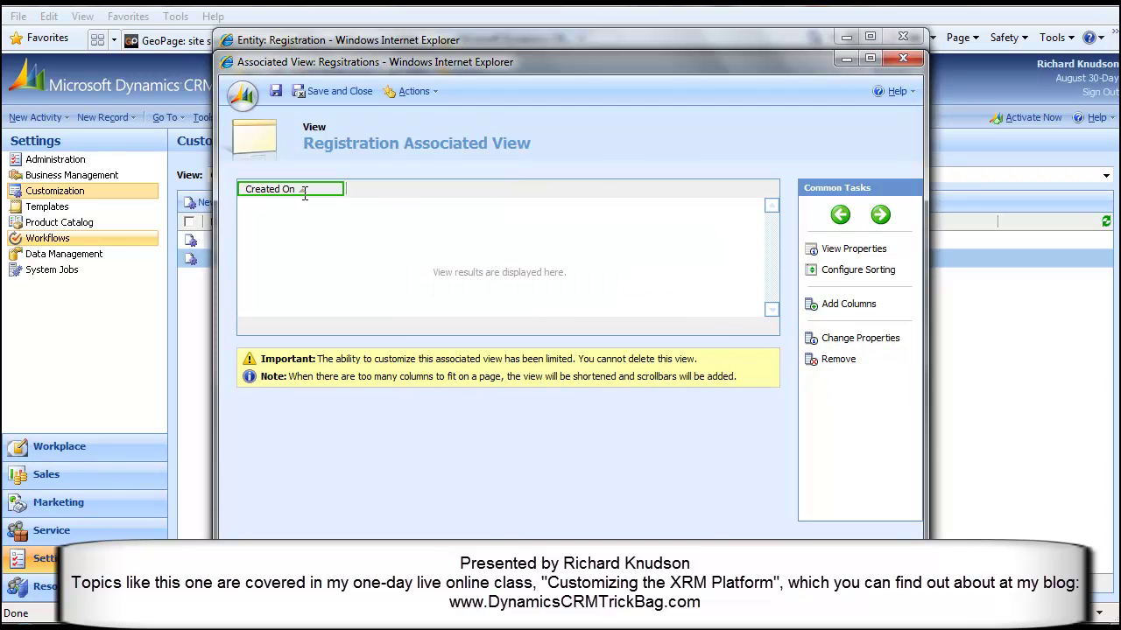
click(836, 303)
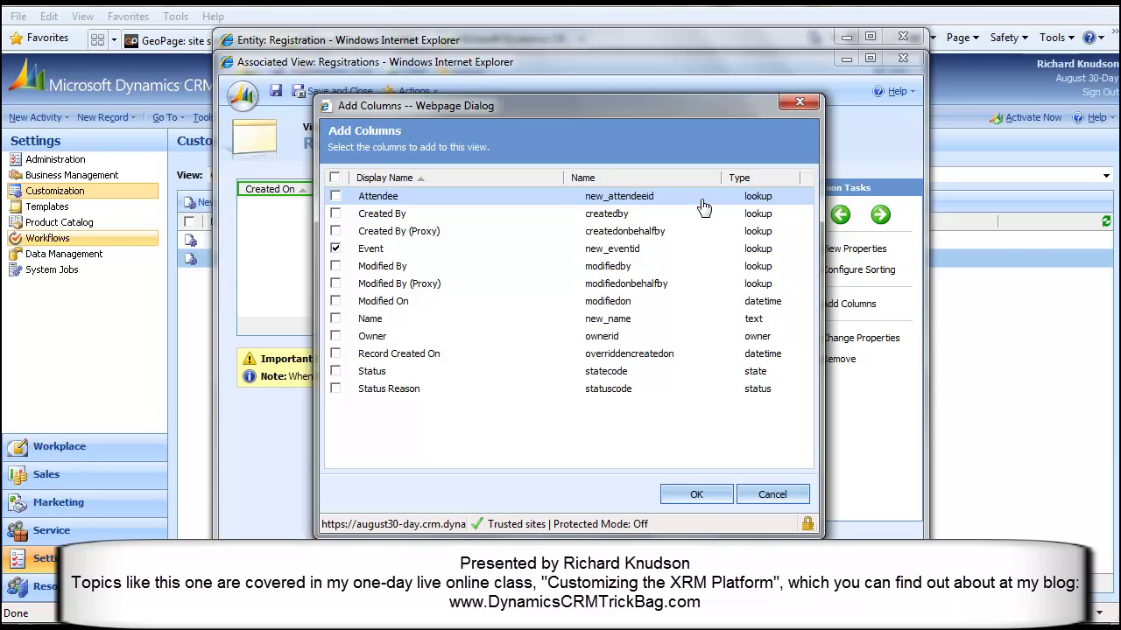
click(699, 494)
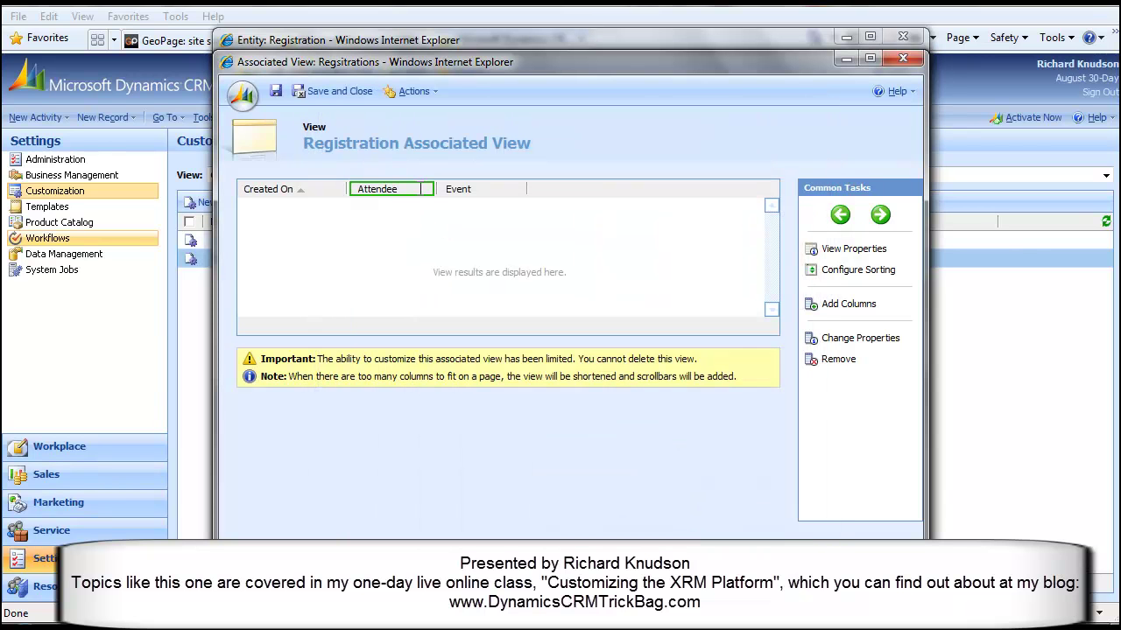
Swap the Created On column for Status Reason, then save and close the view and entity.
click(321, 186)
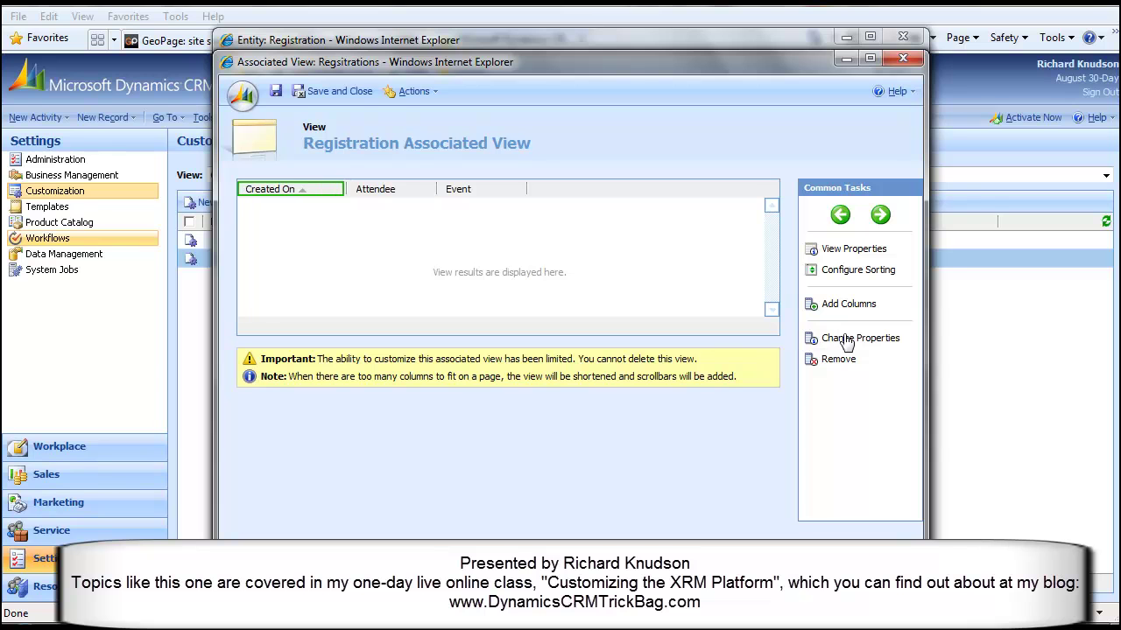
click(853, 361)
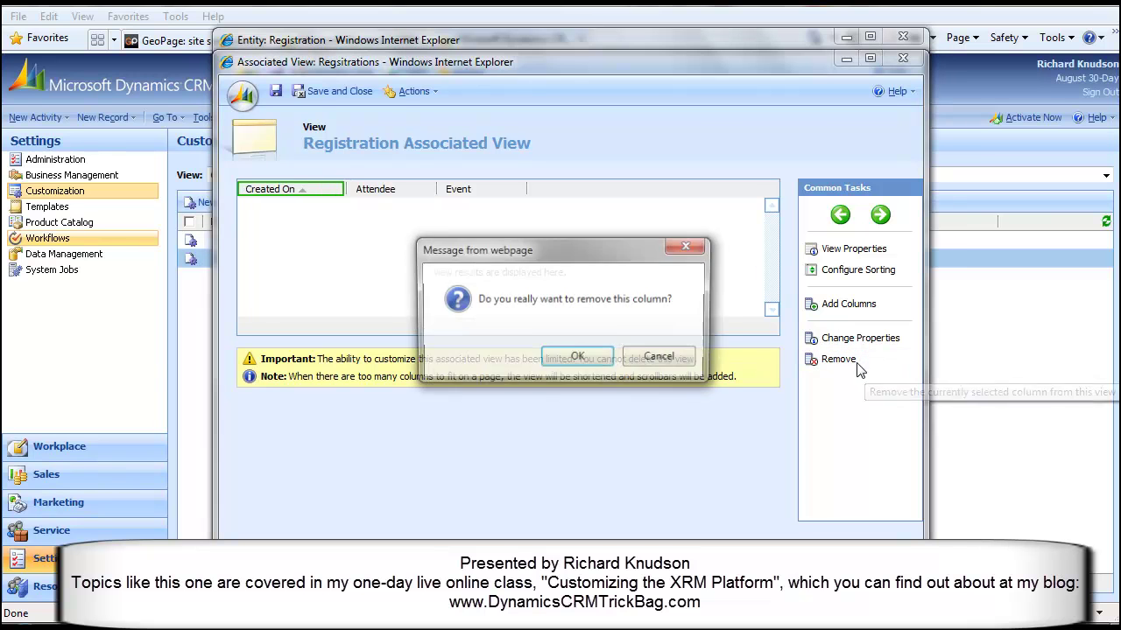
click(578, 360)
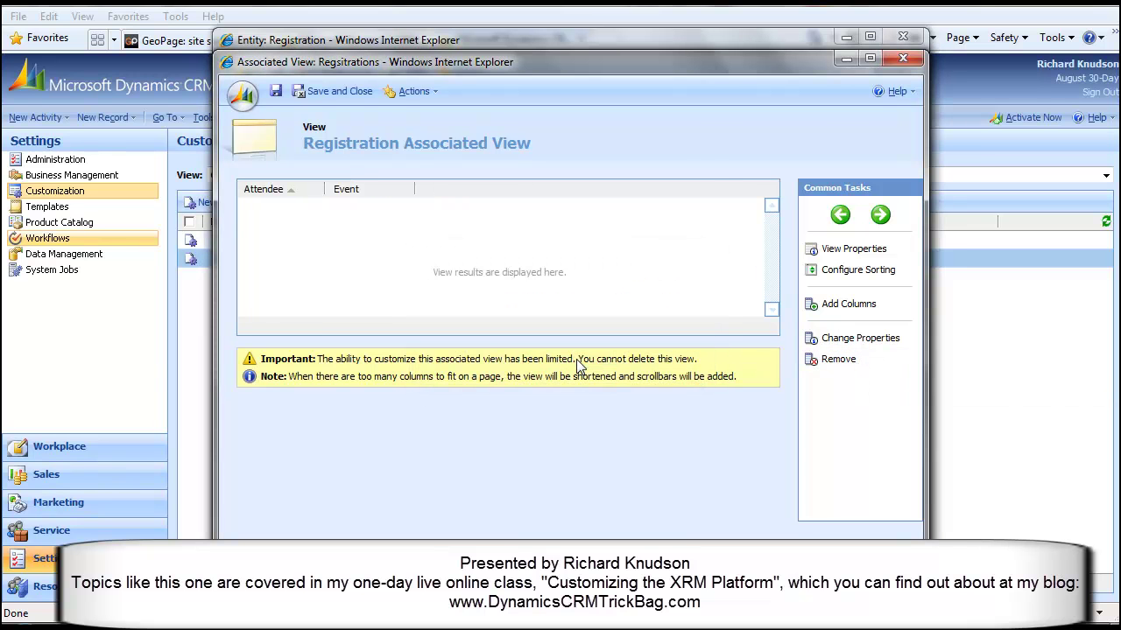
click(848, 304)
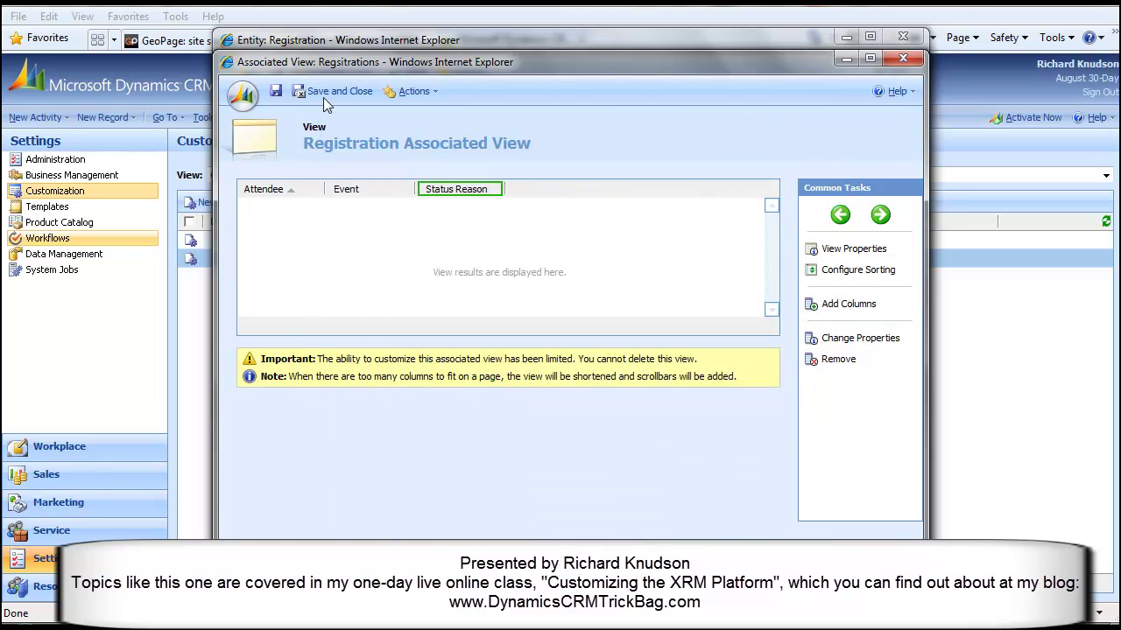
click(333, 95)
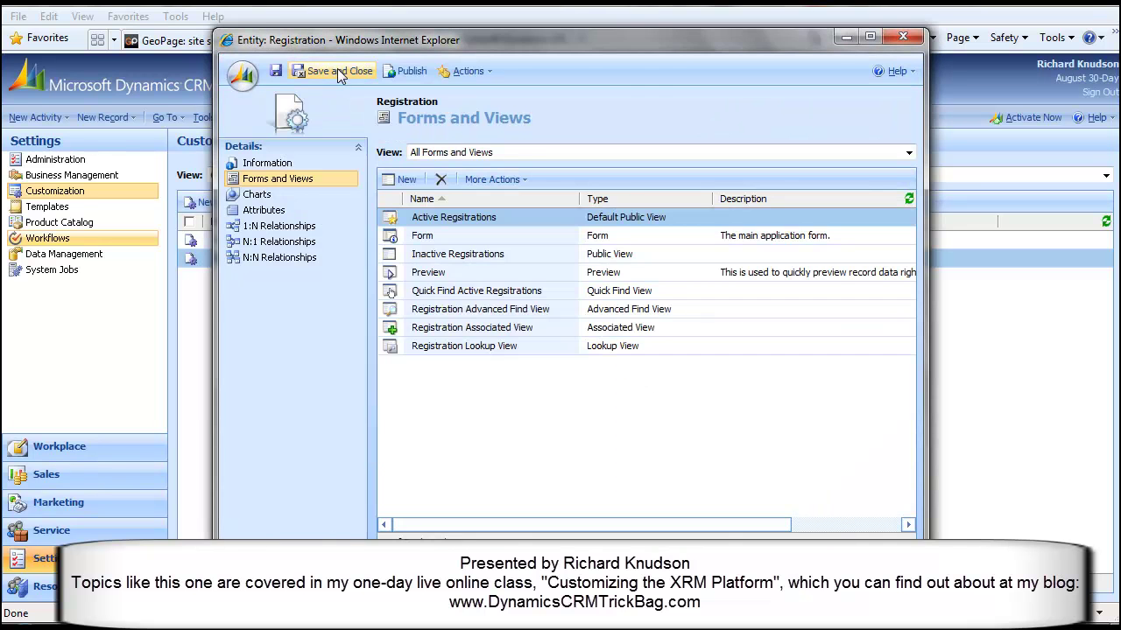
click(340, 74)
Publish the customizations and open the first sample contact's record from Workplace Contacts.
click(268, 210)
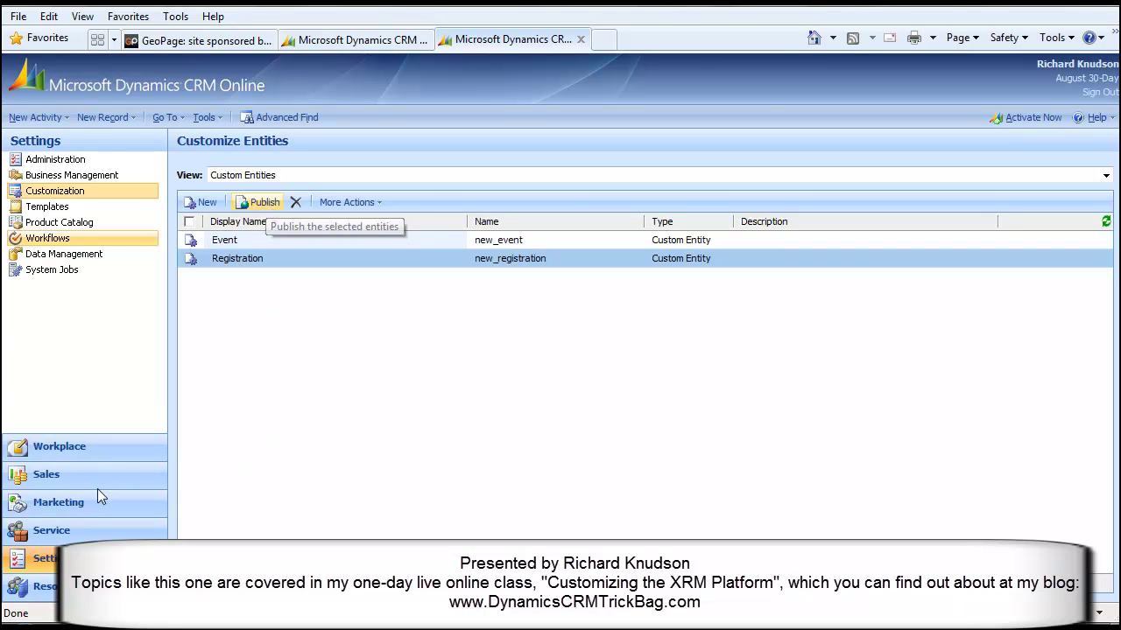
click(79, 448)
click(59, 303)
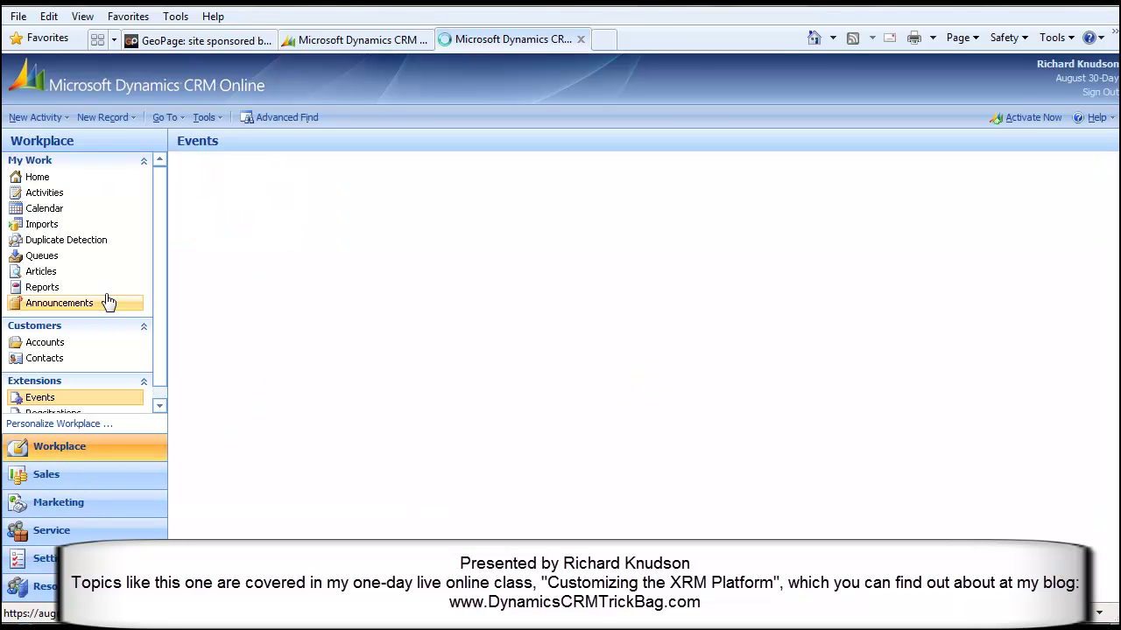
click(83, 360)
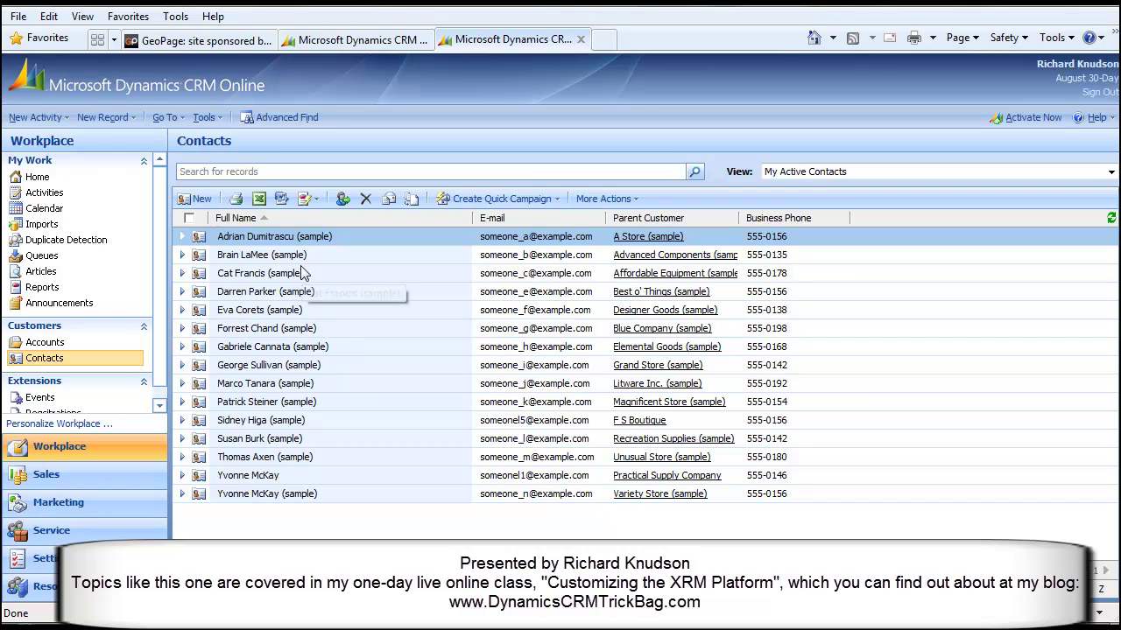
double_click(254, 239)
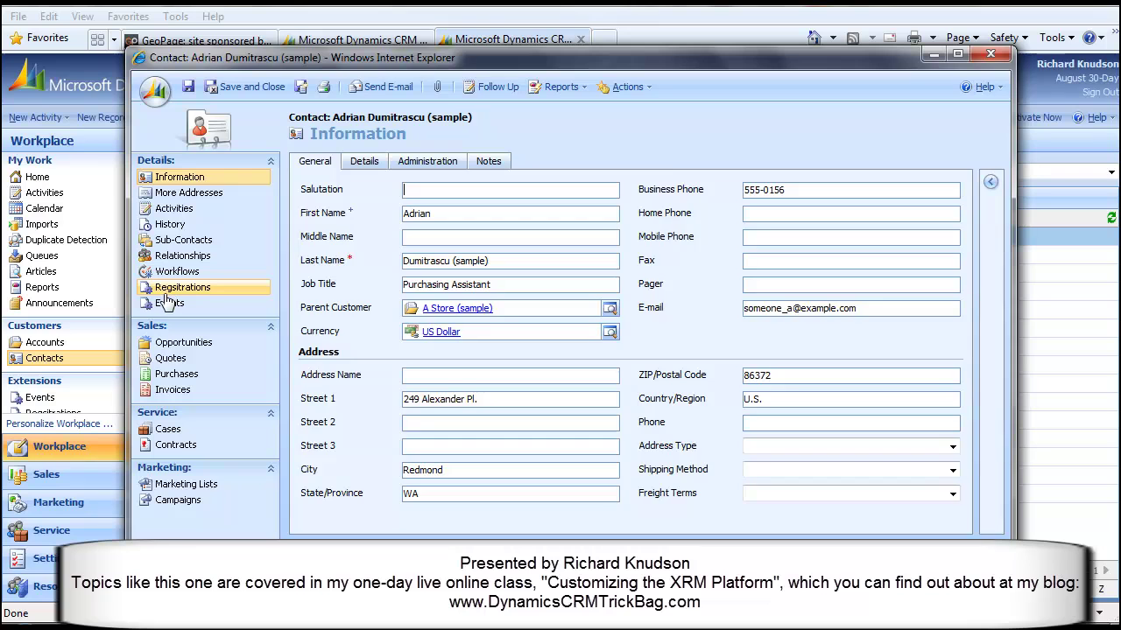
Widen the Event column in the contact's registrations and open What's New in Dynamics CRM 2011.
click(165, 294)
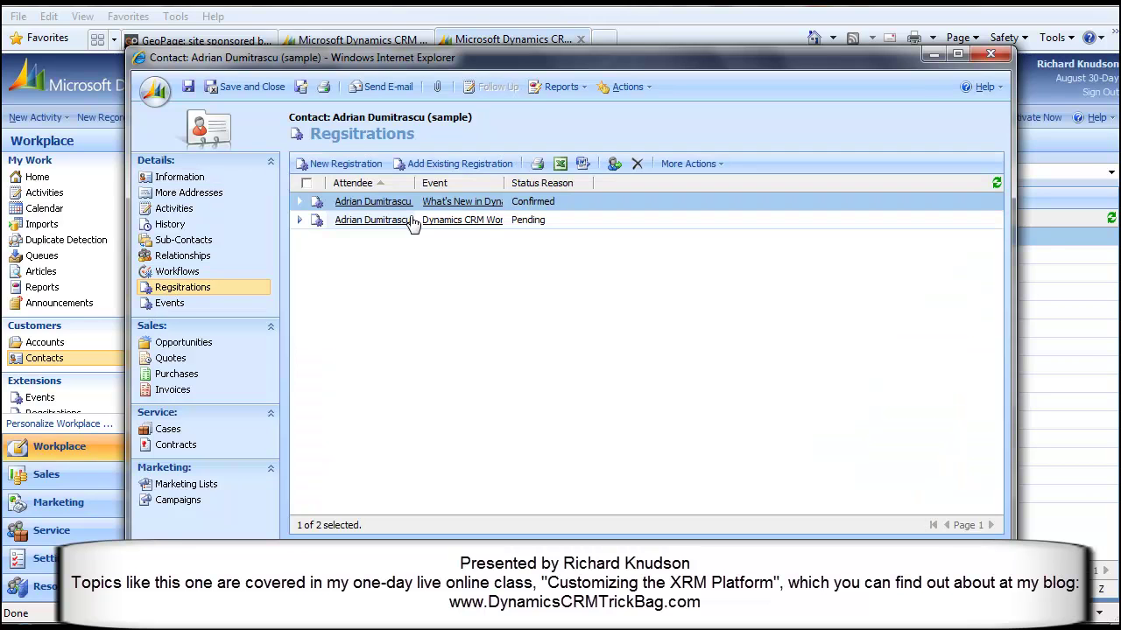
drag(505, 187, 606, 187)
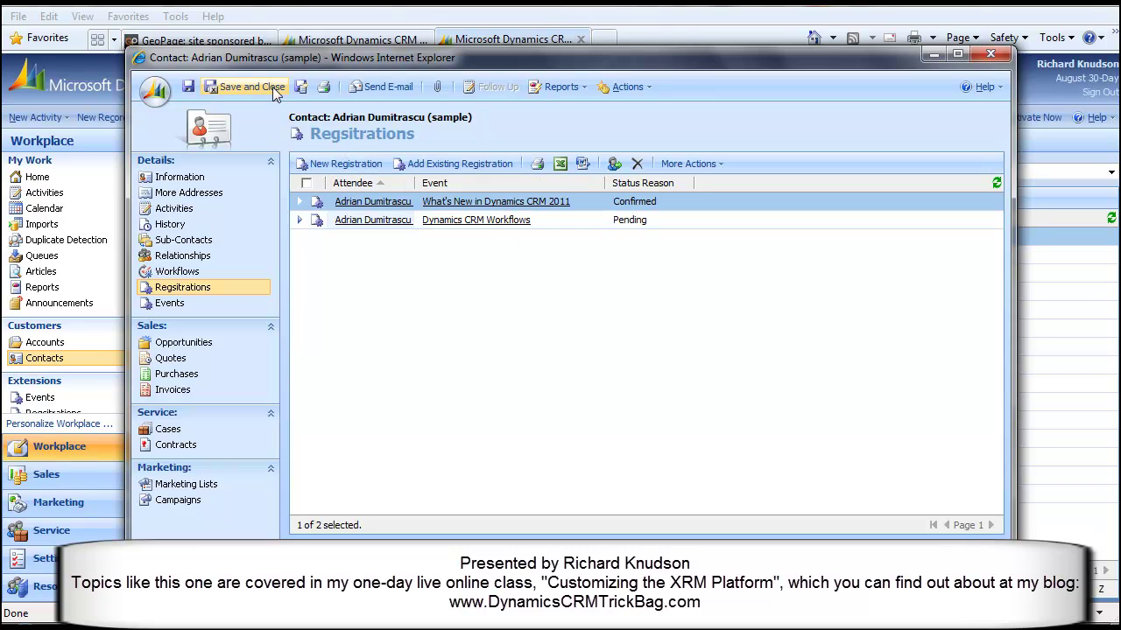
click(473, 202)
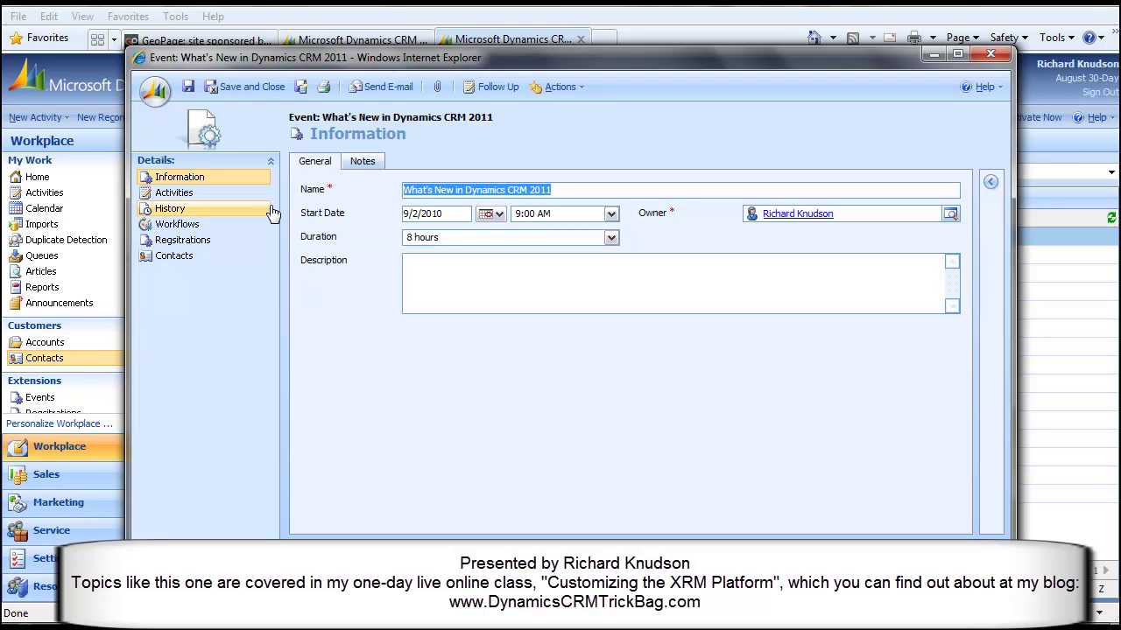
Start a new Pending registration from the What's New in Dynamics CRM 2011 event's Registrations.
click(181, 259)
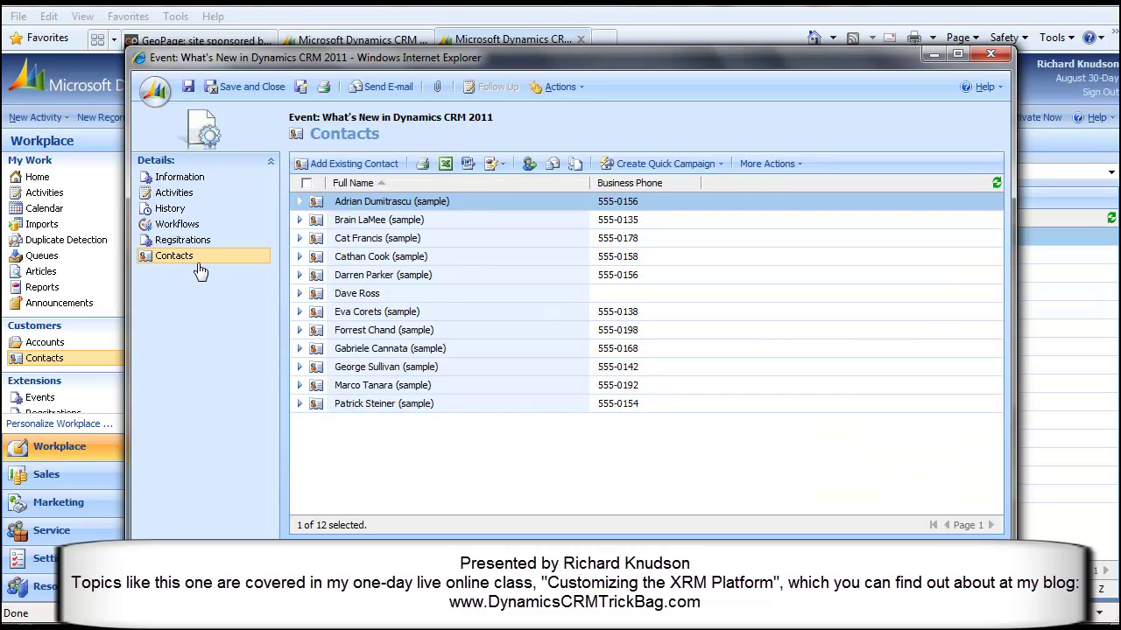
click(184, 242)
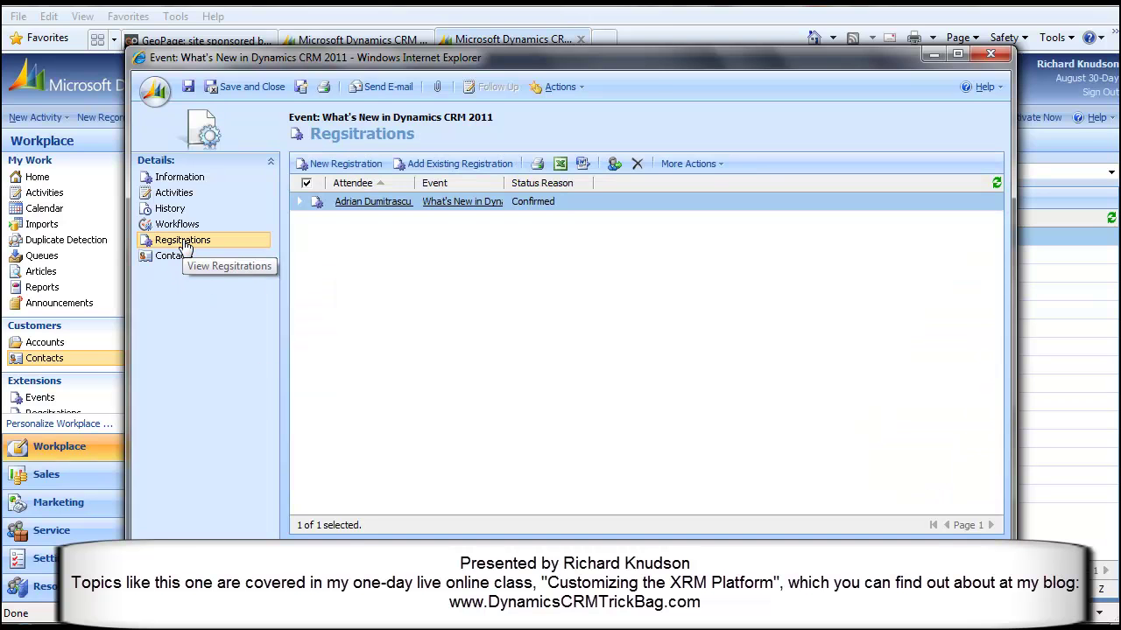
click(346, 164)
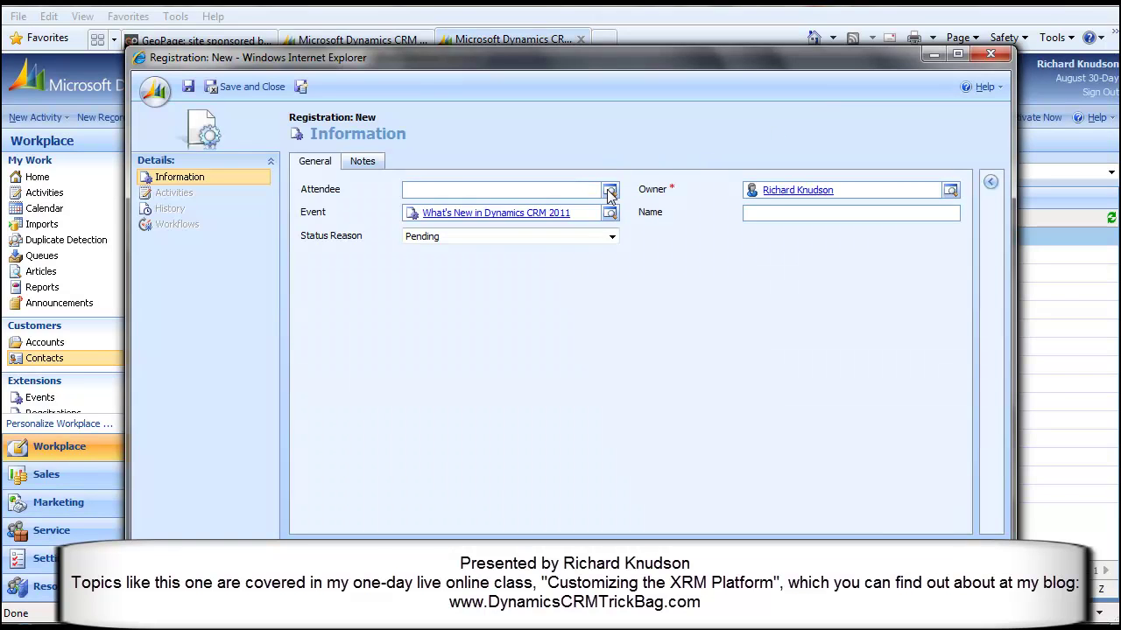
Save the registration with a sample contact as Attendee, then widen the Attendee and Event columns.
click(609, 190)
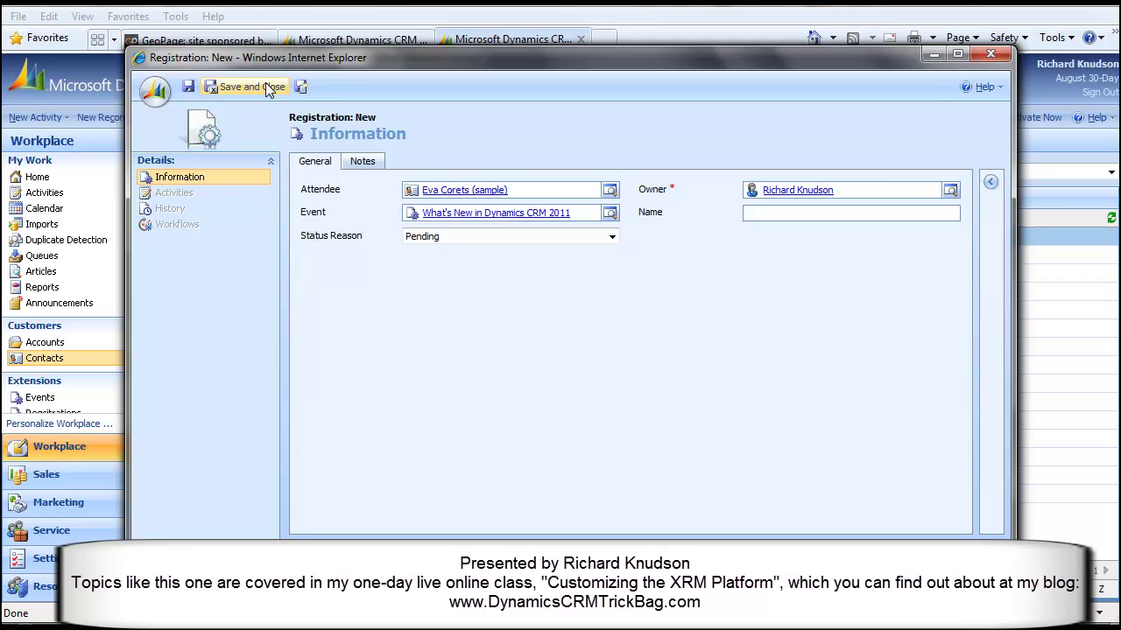
click(245, 86)
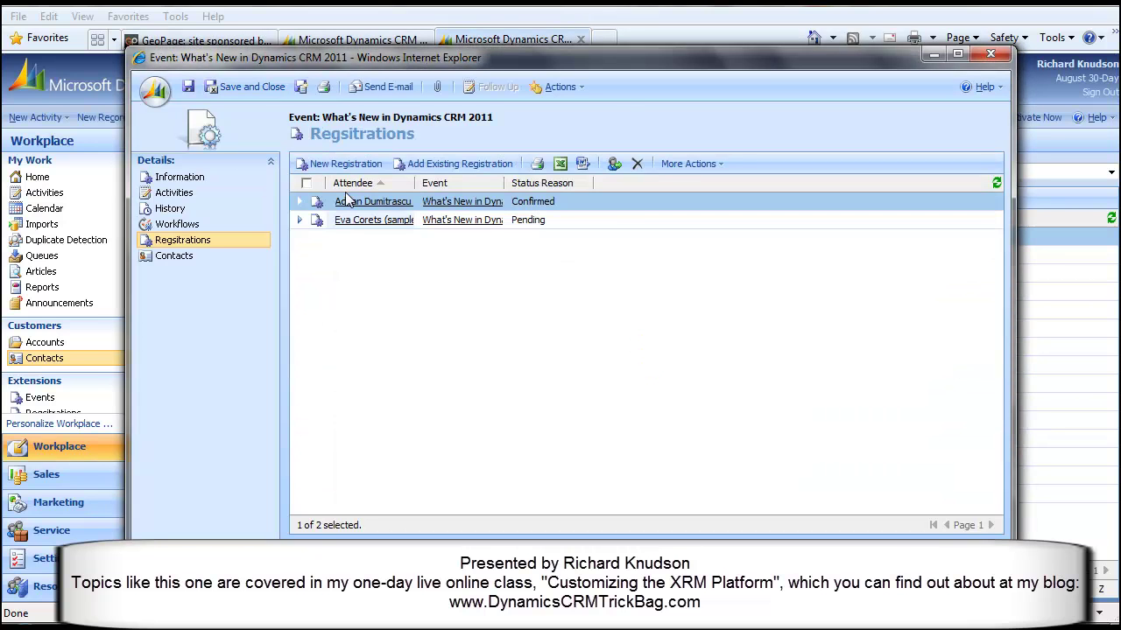
drag(503, 183, 548, 191)
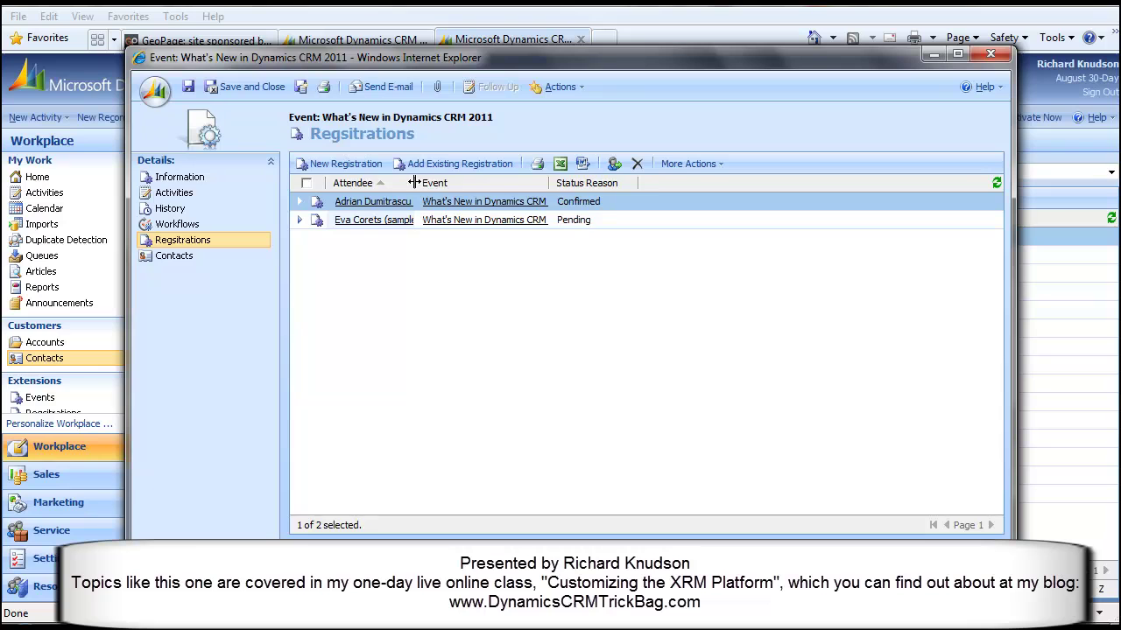
drag(415, 182, 491, 224)
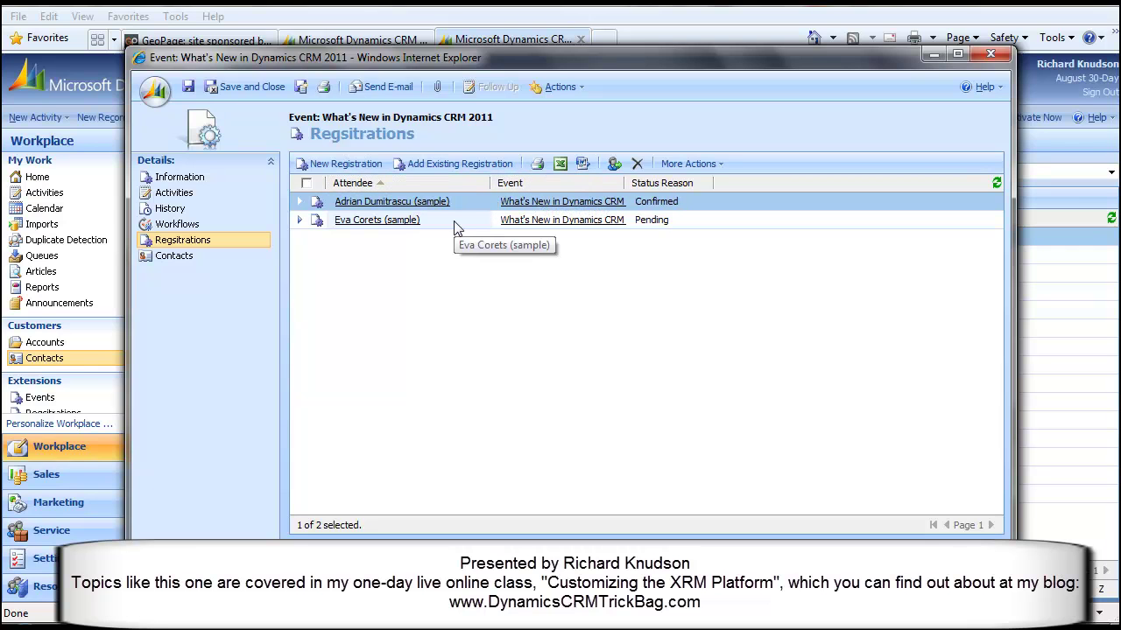
click(669, 222)
click(681, 203)
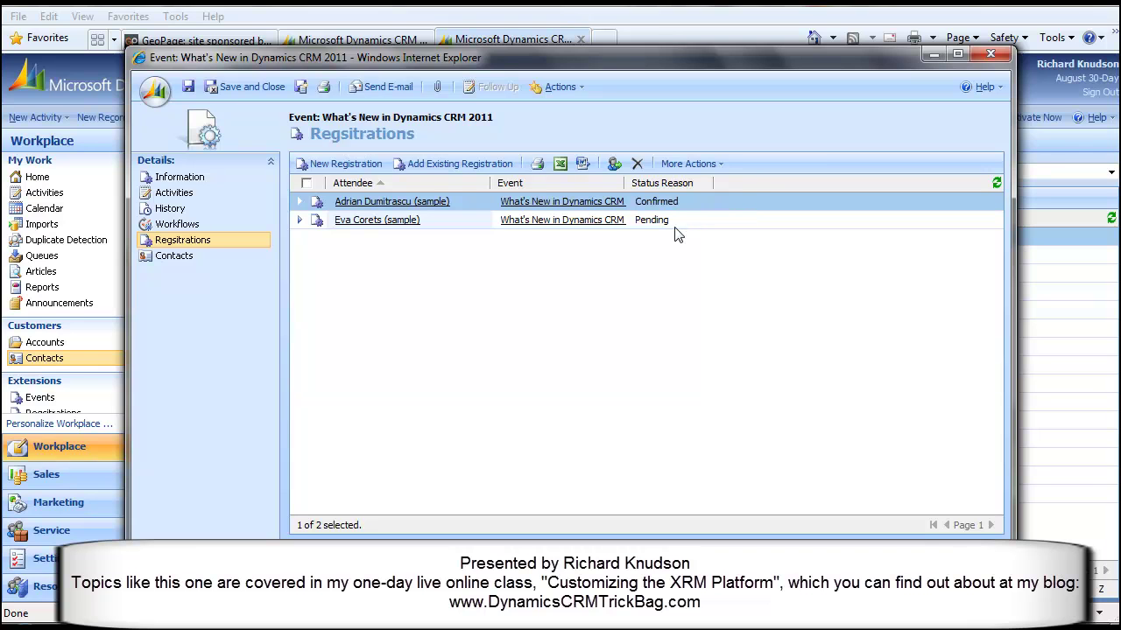
click(686, 223)
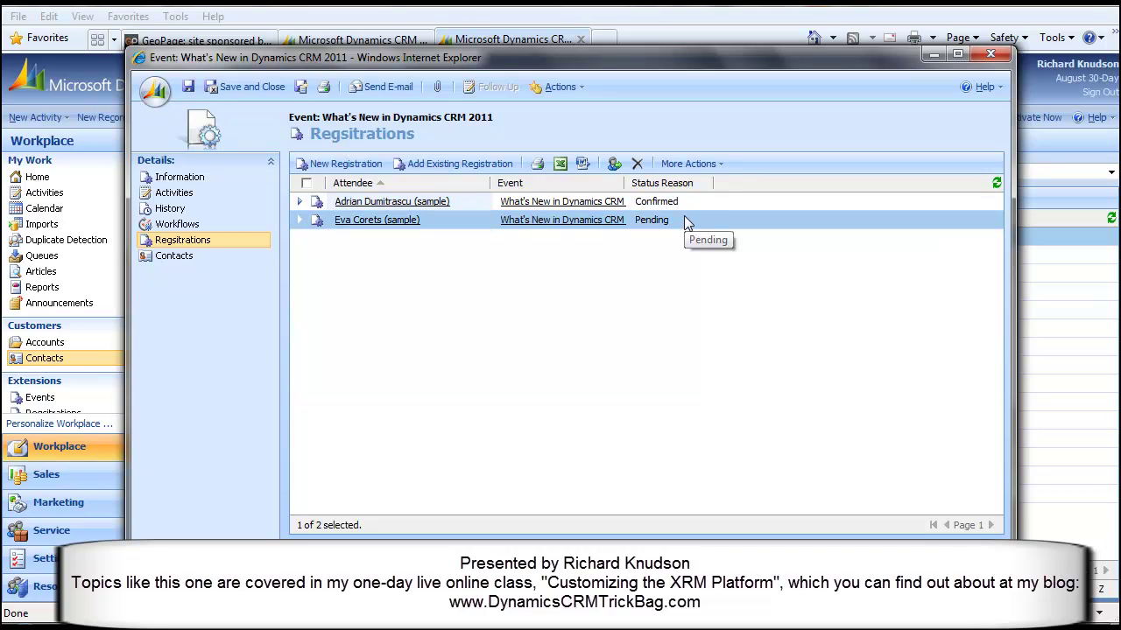